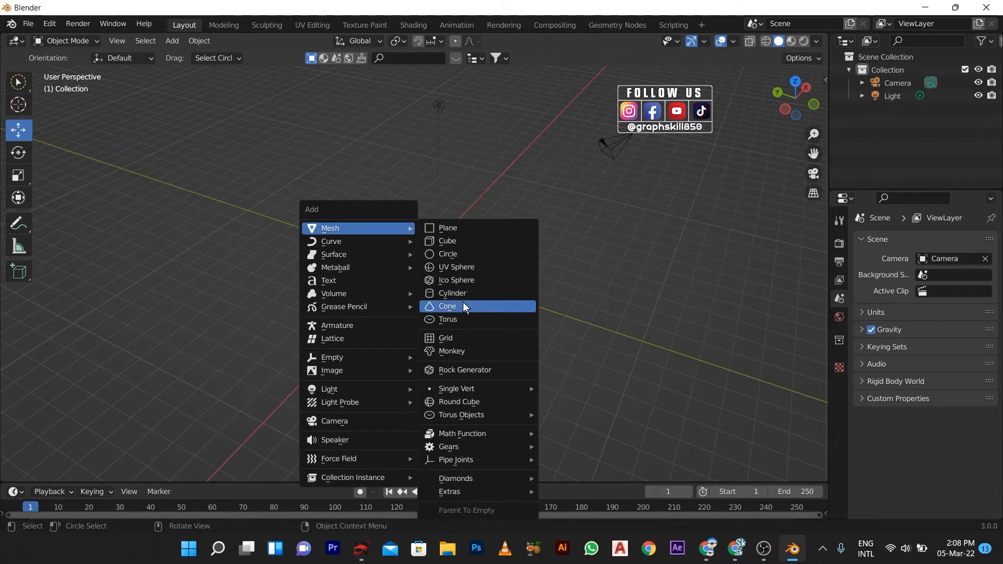
Add a cylinder mesh and scale it down along the Z axis into a thin flat disc.
left_click(462, 297)
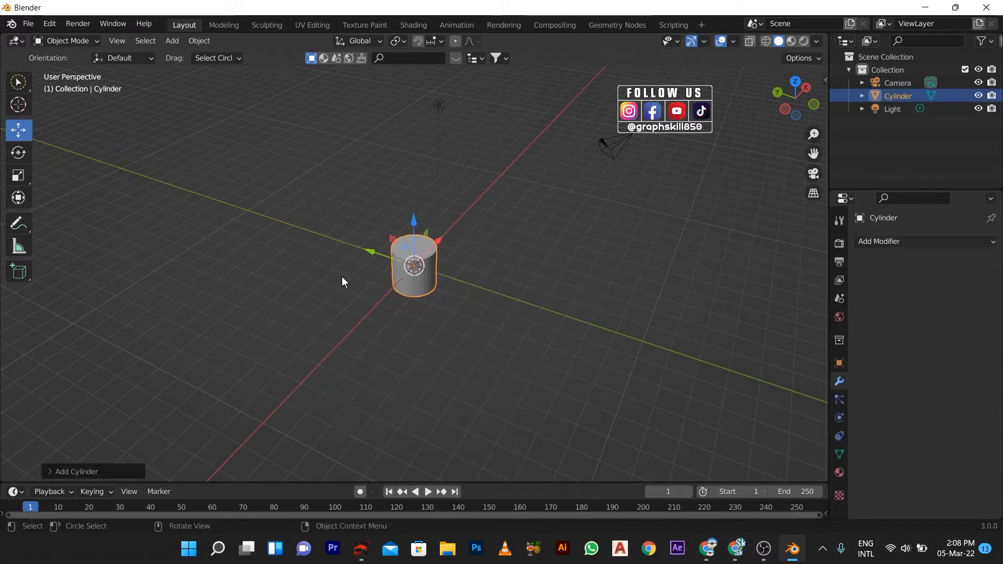
middle_click_drag(342, 277, 311, 262)
key("s")
key("z")
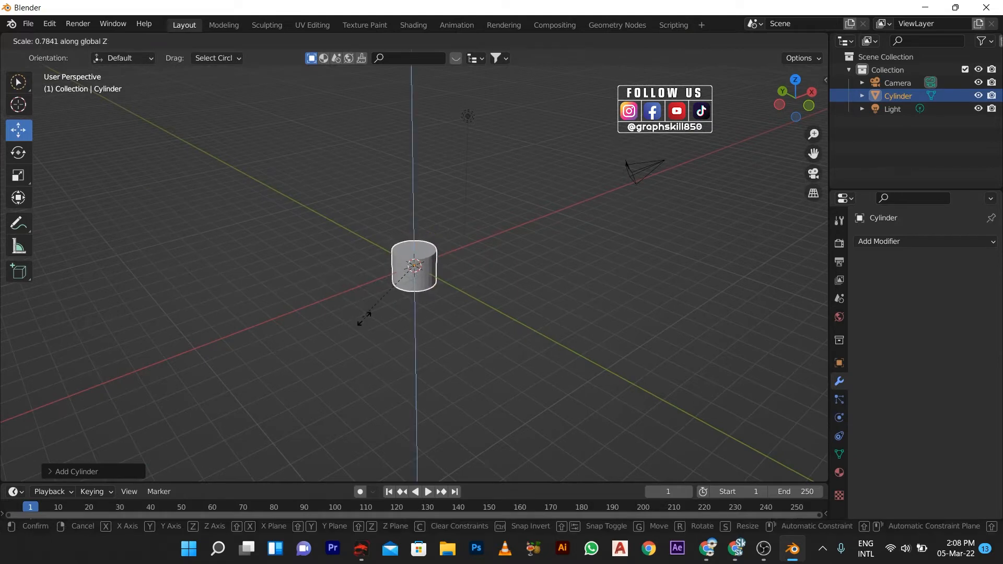
left_click(419, 262)
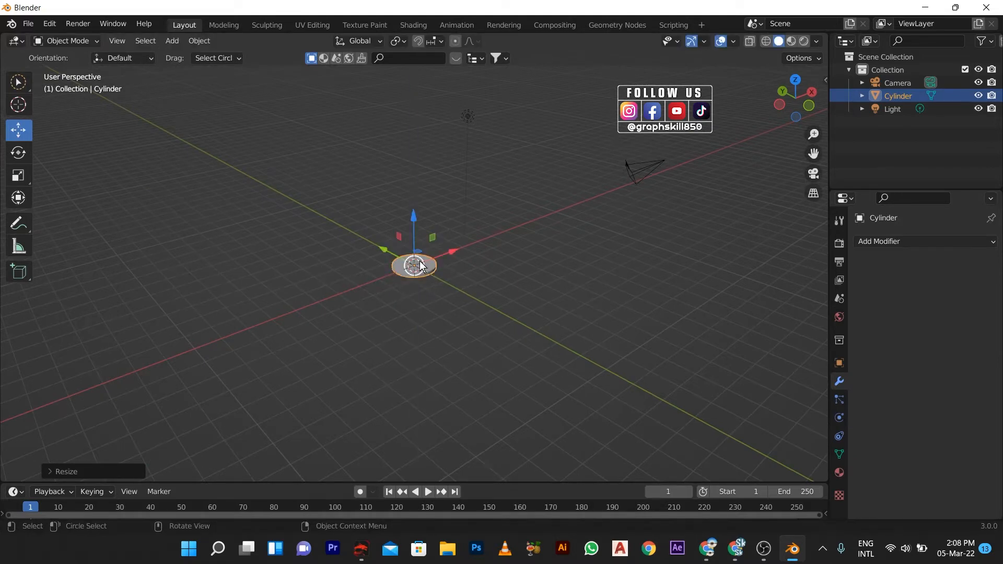
scroll(408, 275, "up", 5)
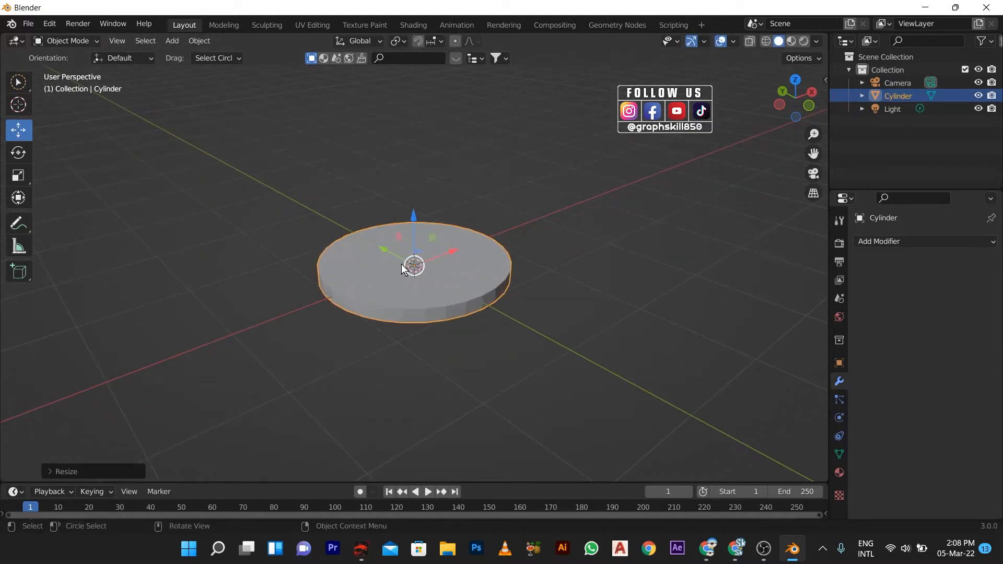
middle_click_drag(401, 265, 336, 273)
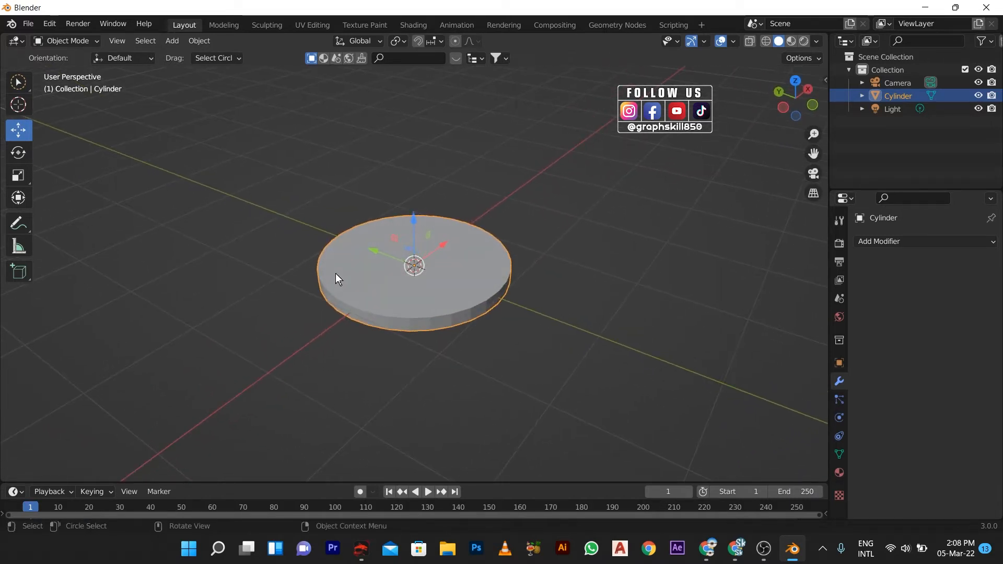
middle_click_drag(336, 274, 325, 253)
Put the disc into Edit Mode with face selection active.
key("Tab")
middle_click_drag(413, 292, 316, 312)
left_click(402, 320)
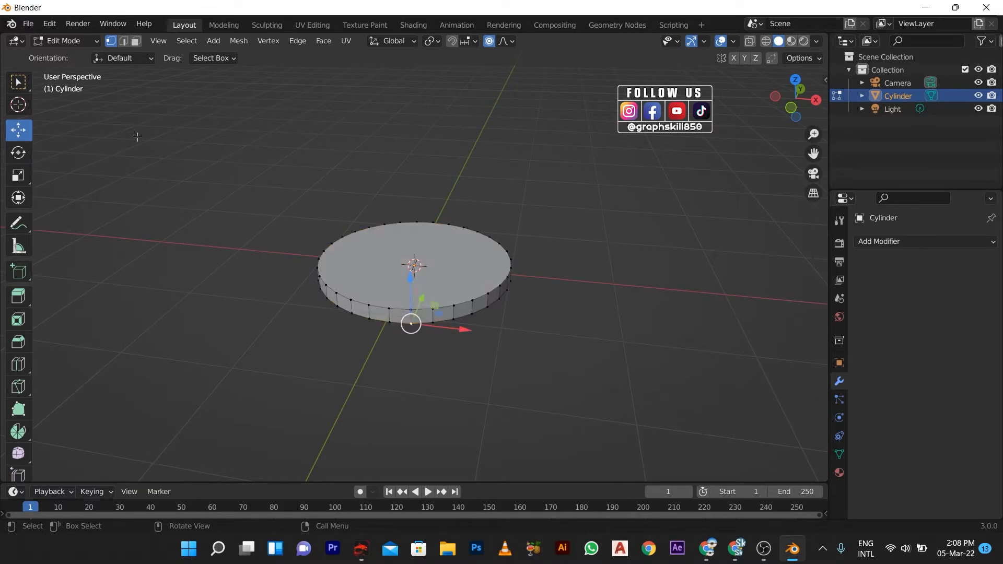
left_click(136, 41)
left_click(416, 322)
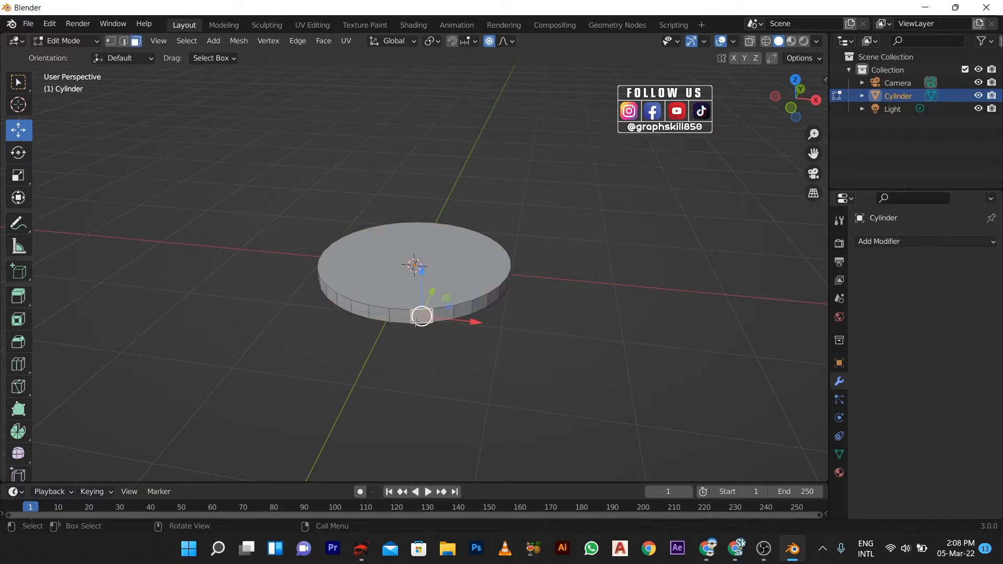
Select two spaced-apart faces on the disc's rim and extrude them outward as individual faces into short stubs.
middle_click_drag(415, 323, 343, 332)
middle_click_drag(434, 330, 404, 338)
left_click(380, 329)
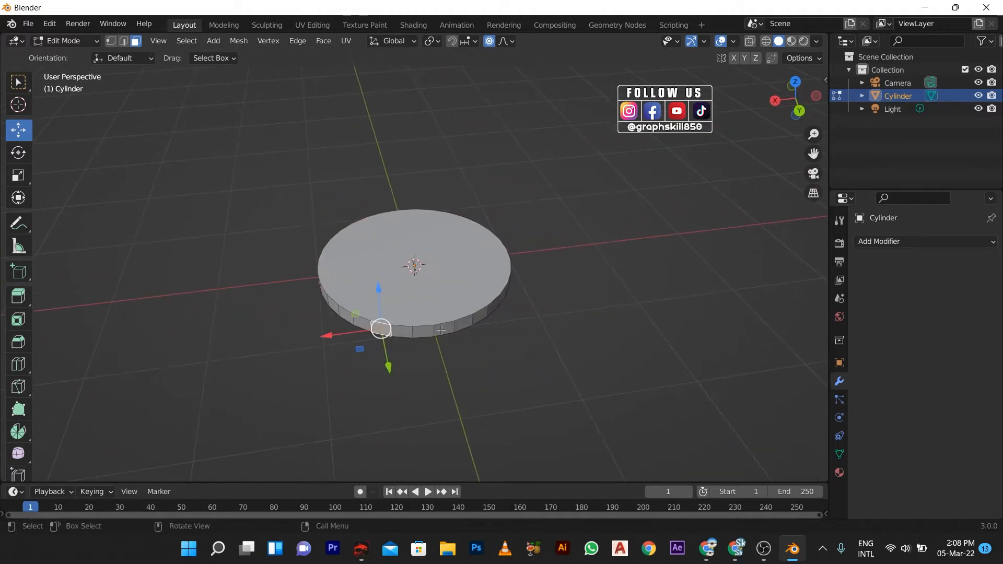
left_click(481, 317, "shift")
middle_click_drag(369, 365, 418, 383)
key("alt+e")
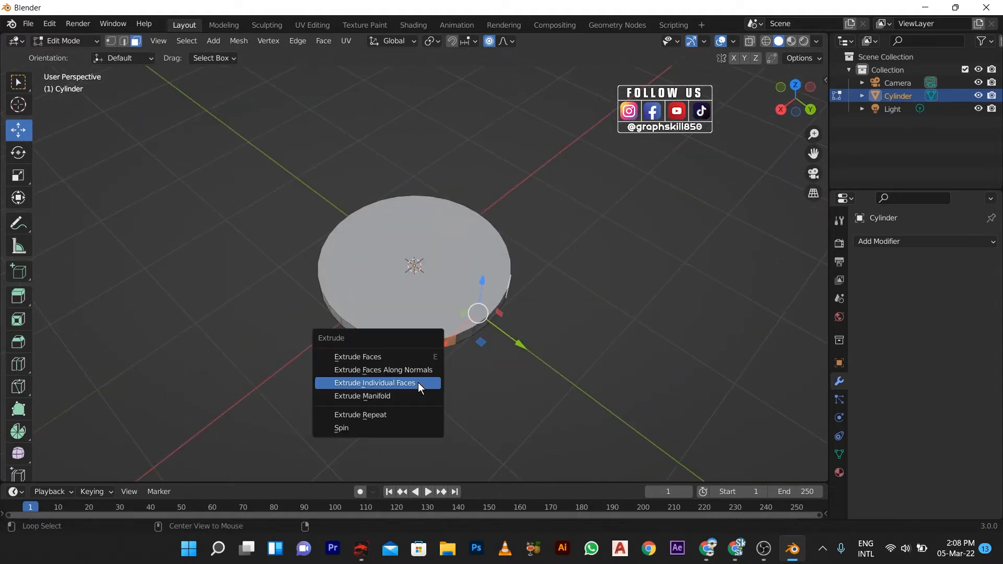
left_click(410, 384)
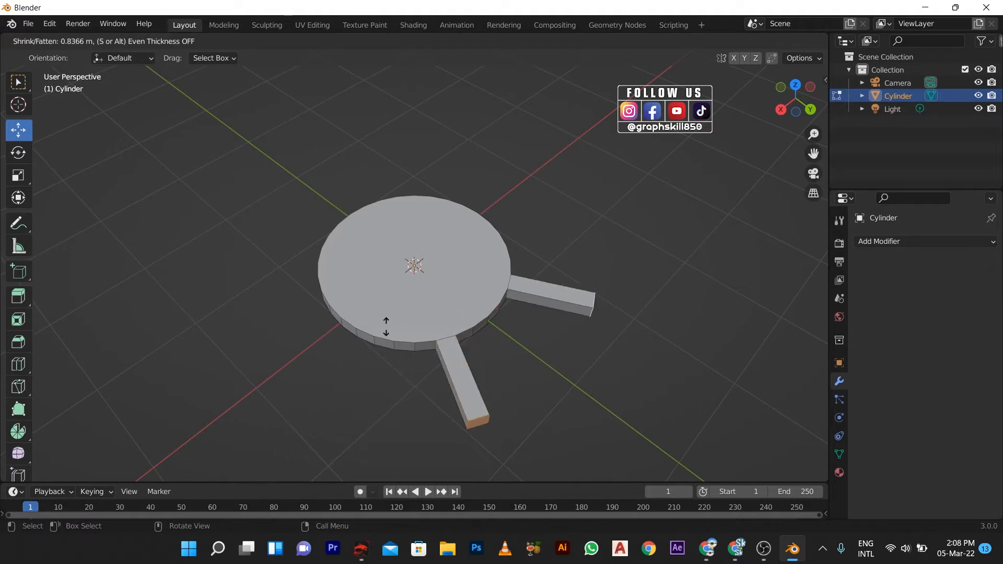
left_click(441, 363)
Extrude the two stub end faces outward again as individual faces to add a second short segment to each.
middle_click_drag(379, 385, 397, 386)
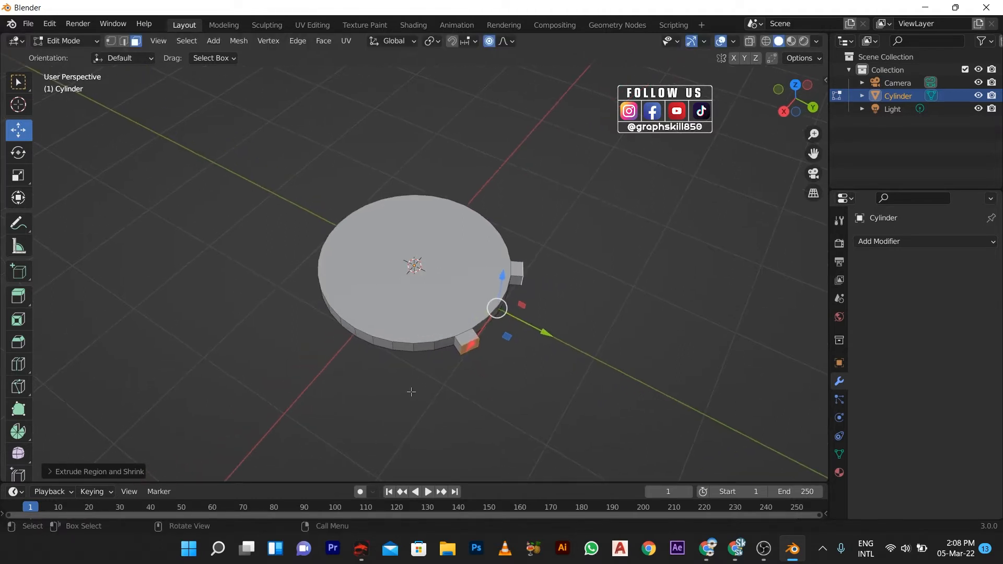
key("alt+e")
left_click(412, 393)
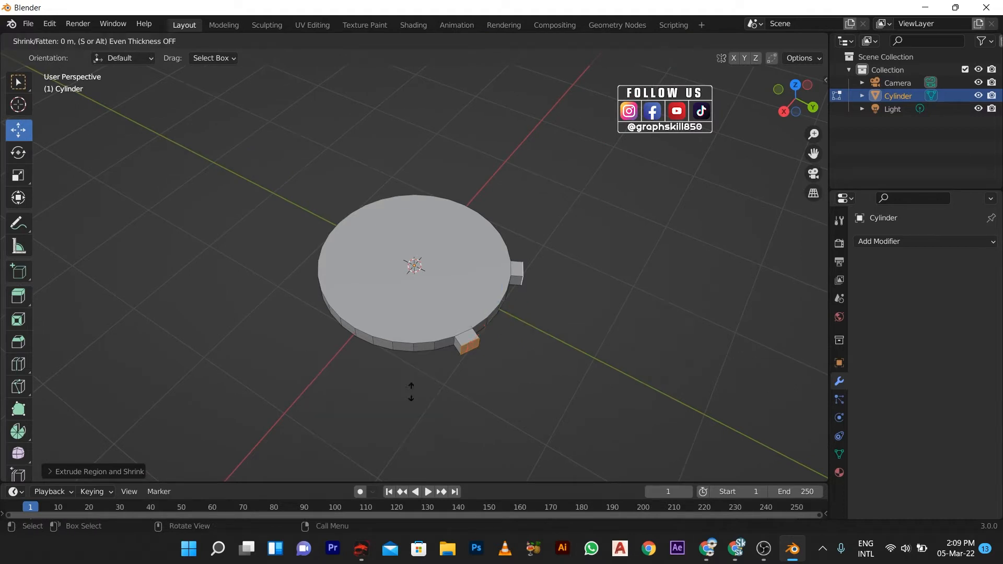
left_click(428, 387)
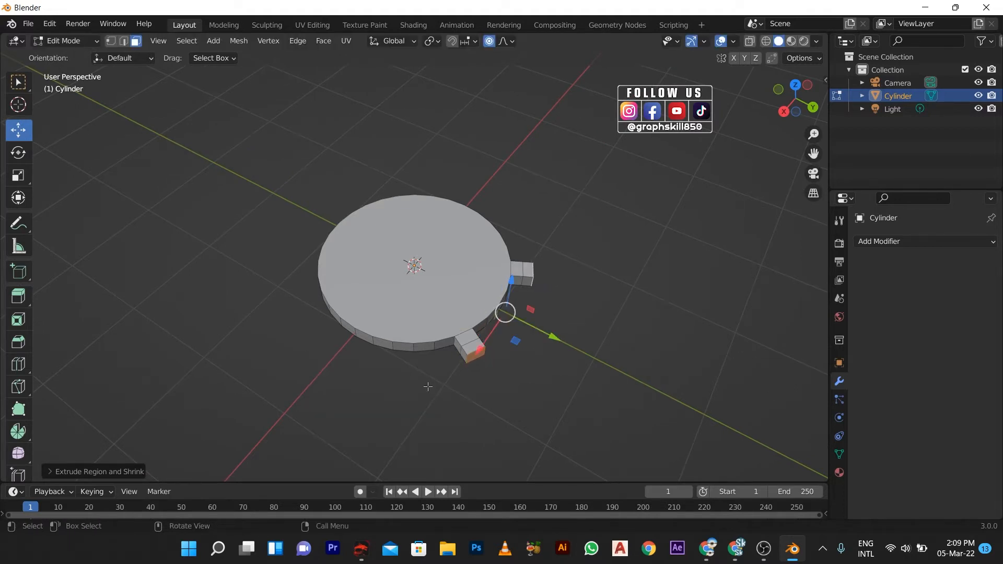
Select the top faces of the two outer stub segments and extrude them upward into tall backrest posts.
left_click(465, 346)
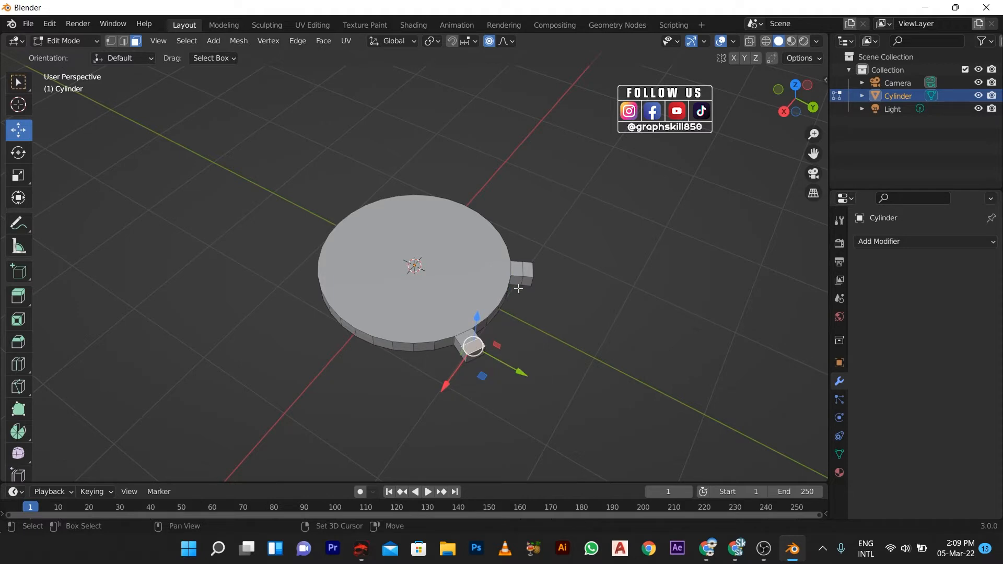
left_click(525, 271, "shift")
key("e")
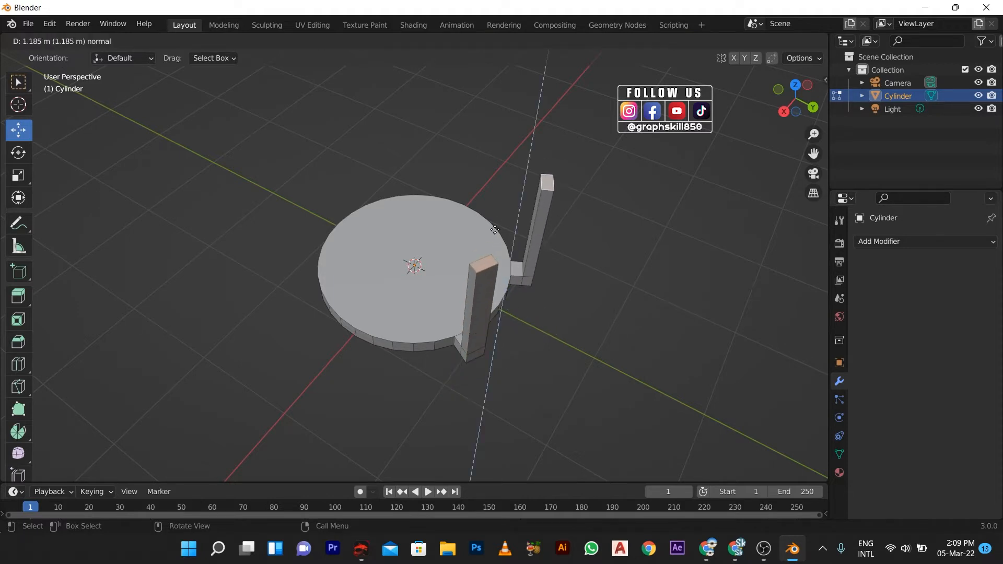
left_click(496, 199)
Extrude the top faces of both posts slightly further up to form a short segment at each tip.
middle_click_drag(494, 206, 472, 262)
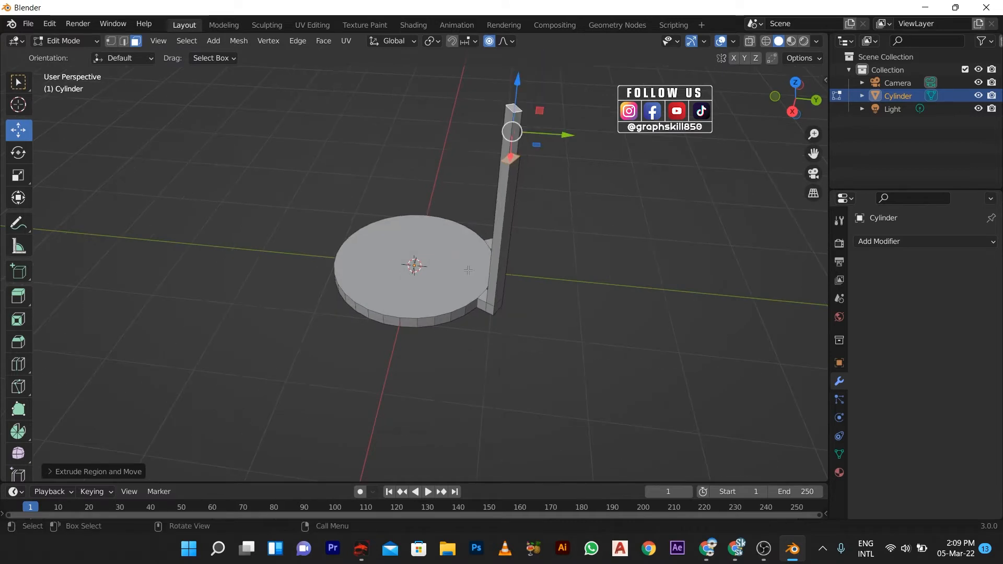
key("e")
left_click(467, 257)
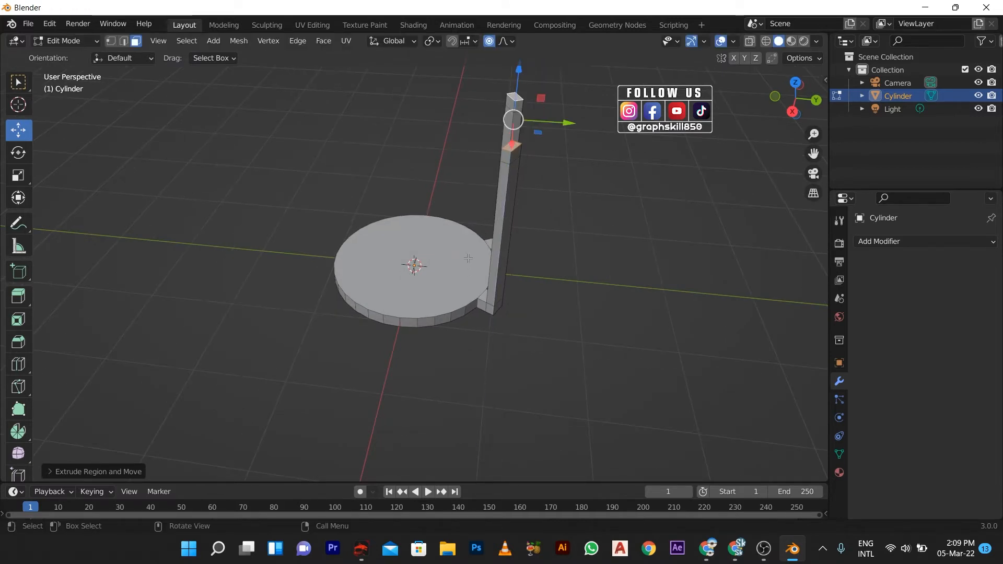
Select the facing inner faces of the two post tip segments and bridge them into a top crossbar.
middle_click_drag(396, 272, 483, 253)
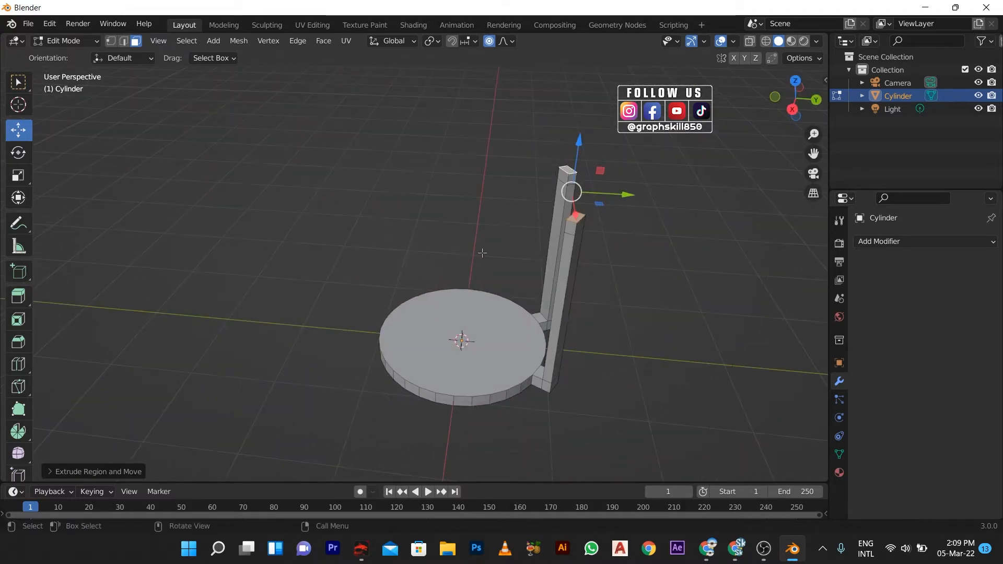
left_click(573, 179)
middle_click_drag(573, 180, 310, 291)
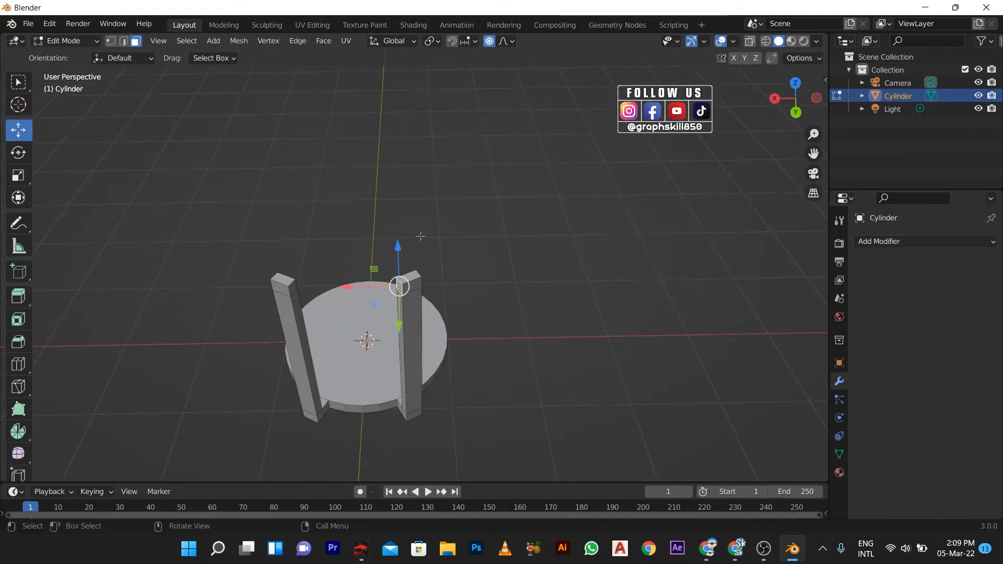
left_click(292, 290, "shift")
right_click(299, 294)
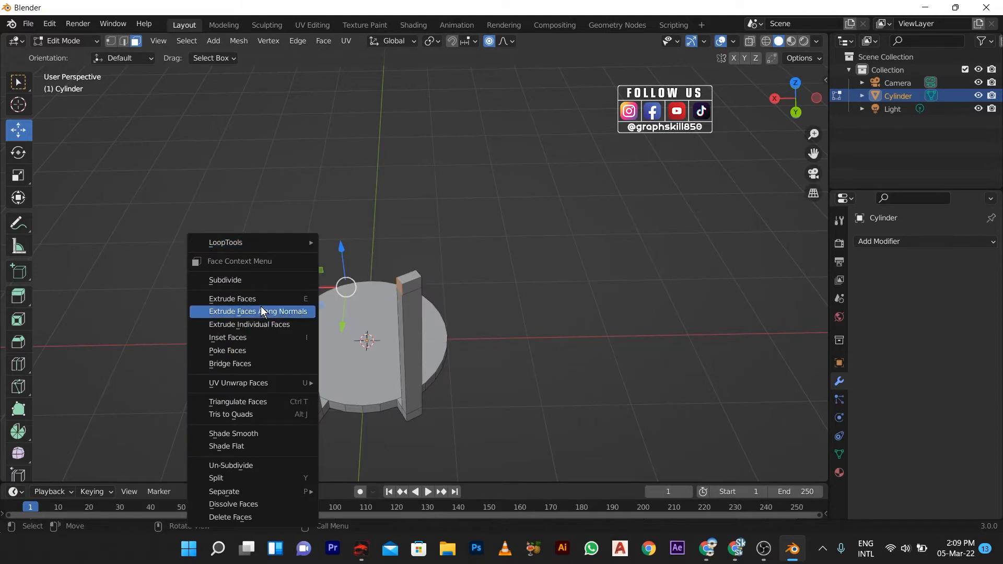
left_click(265, 362)
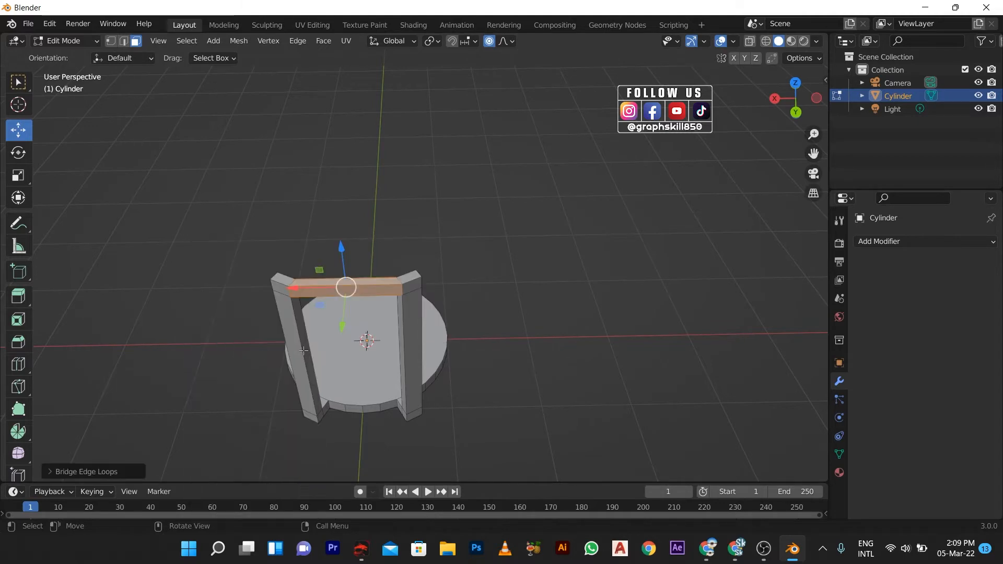
middle_click_drag(265, 362, 386, 282)
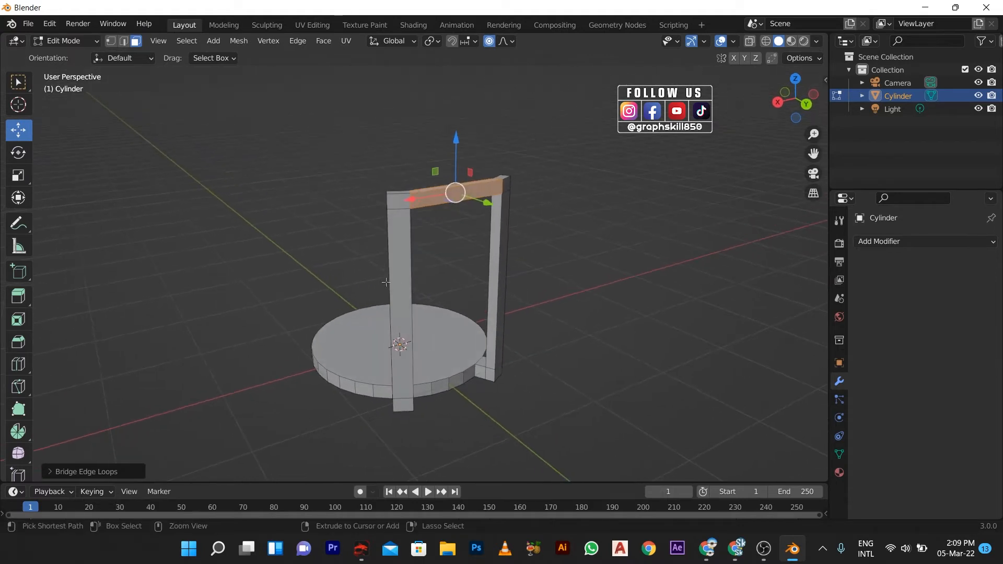
Add 9 evenly spaced horizontal loop cuts along the long section of one post.
key("ctrl+r")
scroll(399, 288, "up", 3)
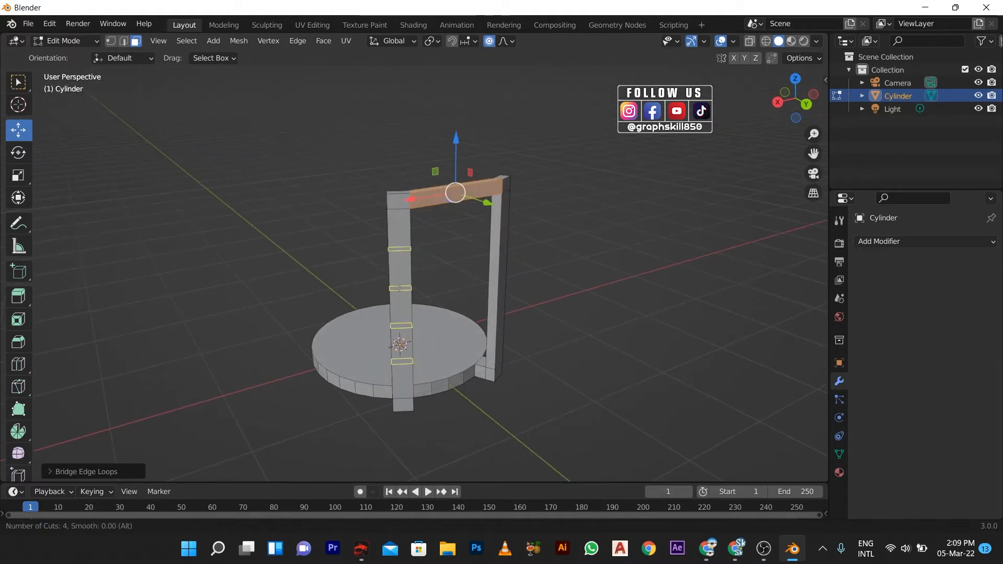
scroll(399, 288, "up", 4)
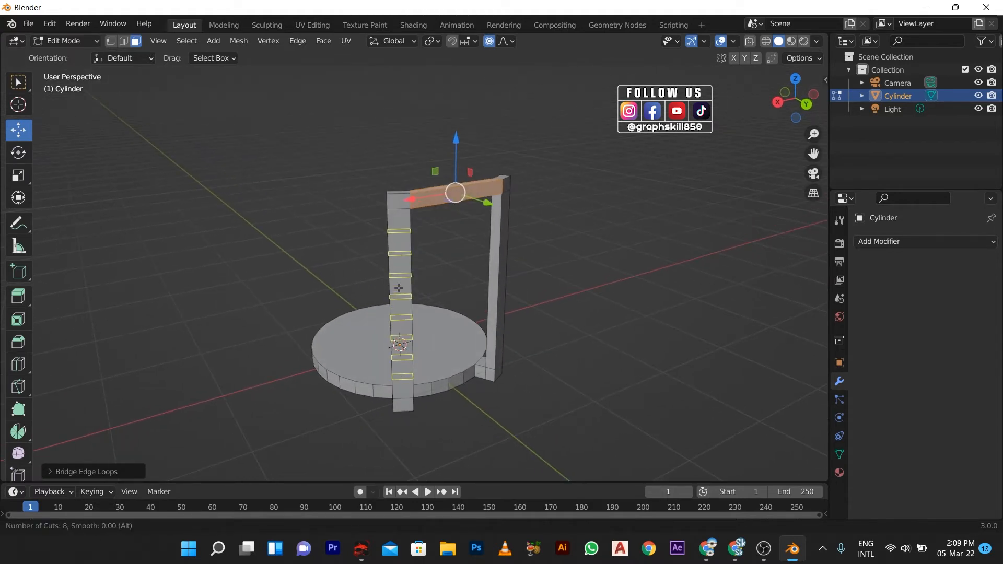
scroll(399, 288, "down", 7)
scroll(399, 288, "up", 3)
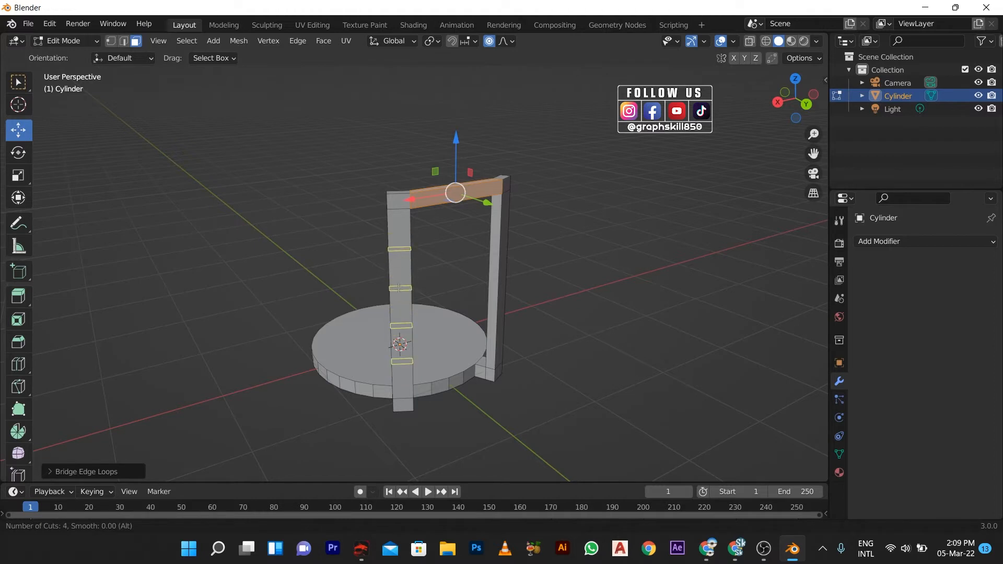
scroll(399, 288, "up", 1)
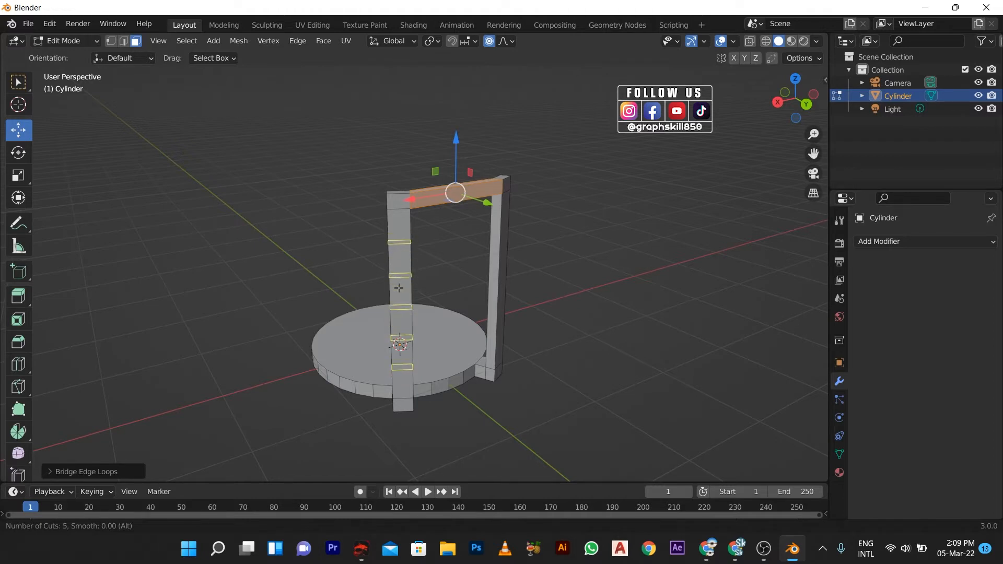
scroll(399, 288, "up", 4)
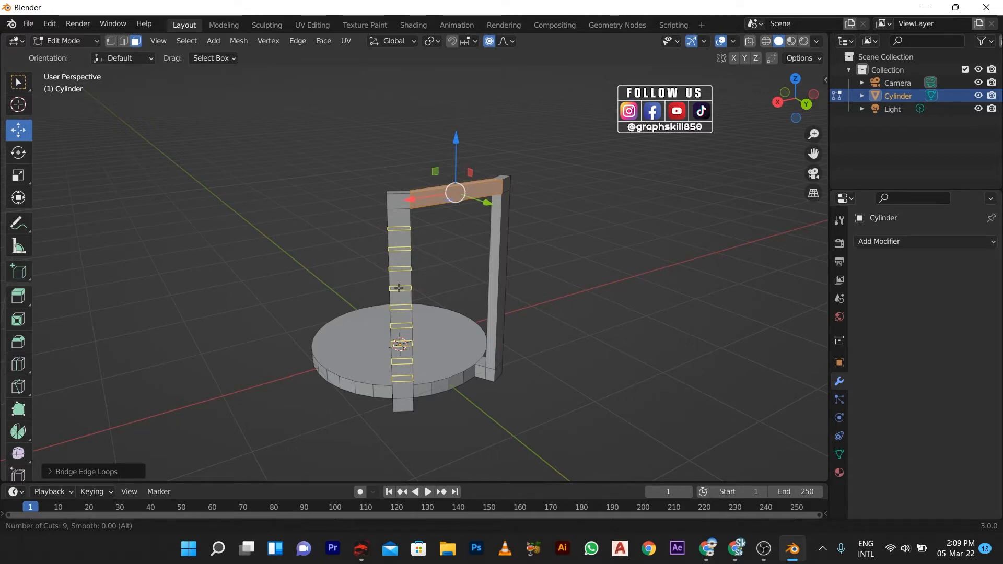
left_click(398, 288)
left_click(399, 288)
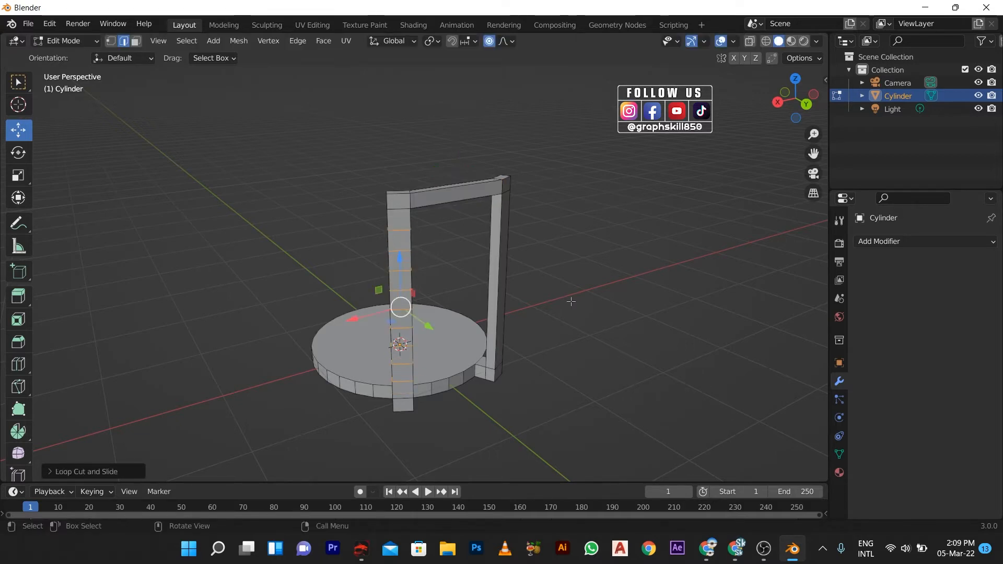
Add evenly spaced horizontal loop cuts along the other post to match the first, without sliding them.
scroll(496, 273, "up", 1)
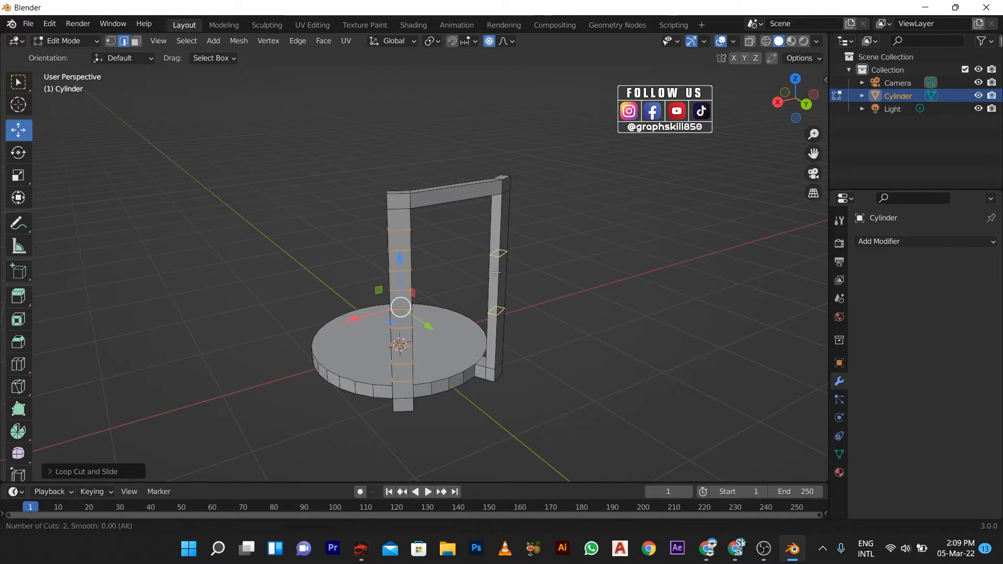
scroll(496, 273, "up", 2)
scroll(496, 272, "up", 4)
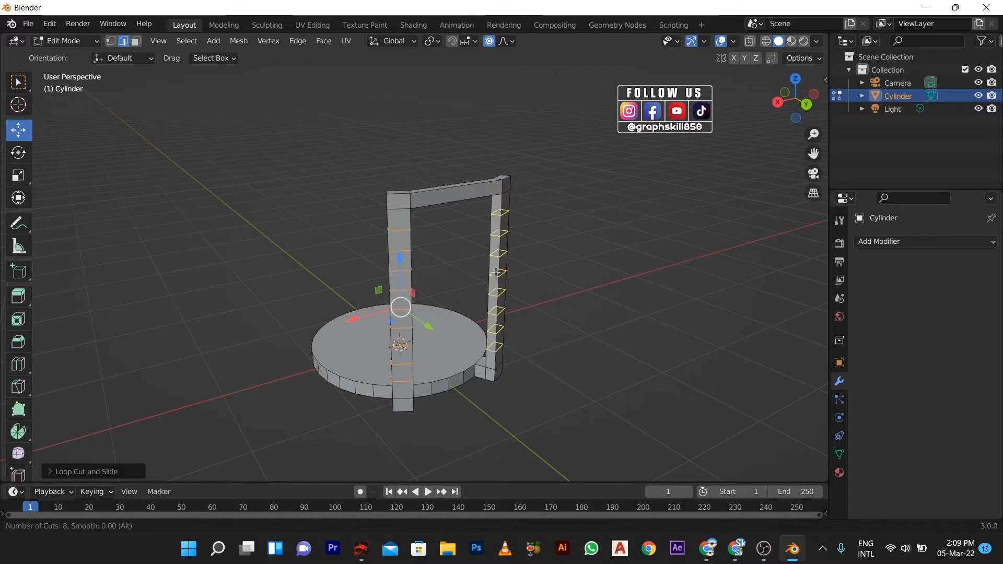
left_click(496, 273)
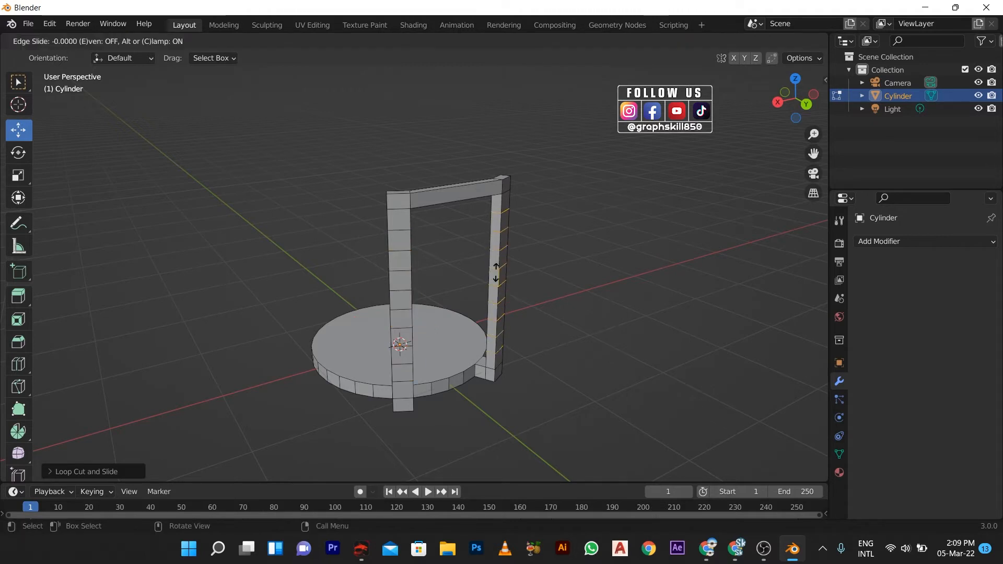
right_click(498, 283)
Select five facing pairs of alternating inner faces down the two backrest posts and bridge them into horizontal slats.
middle_click_drag(497, 283, 393, 313)
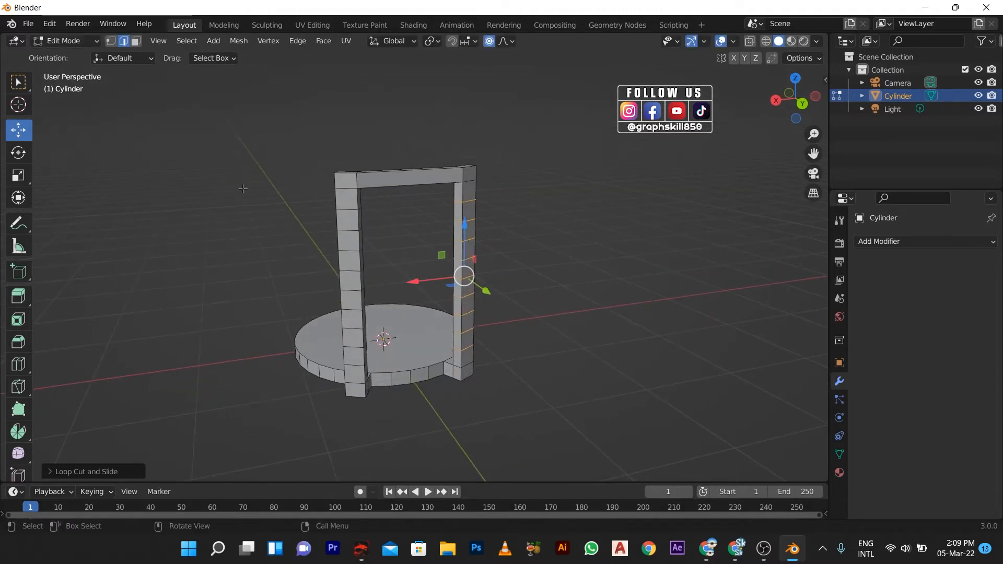
left_click(135, 41)
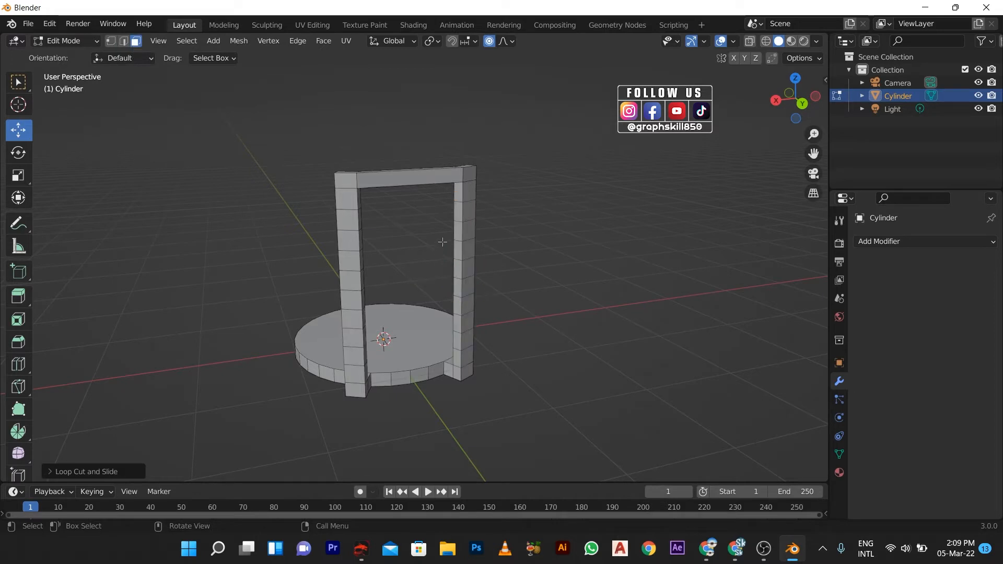
left_click(459, 213)
middle_click_drag(459, 212, 272, 225)
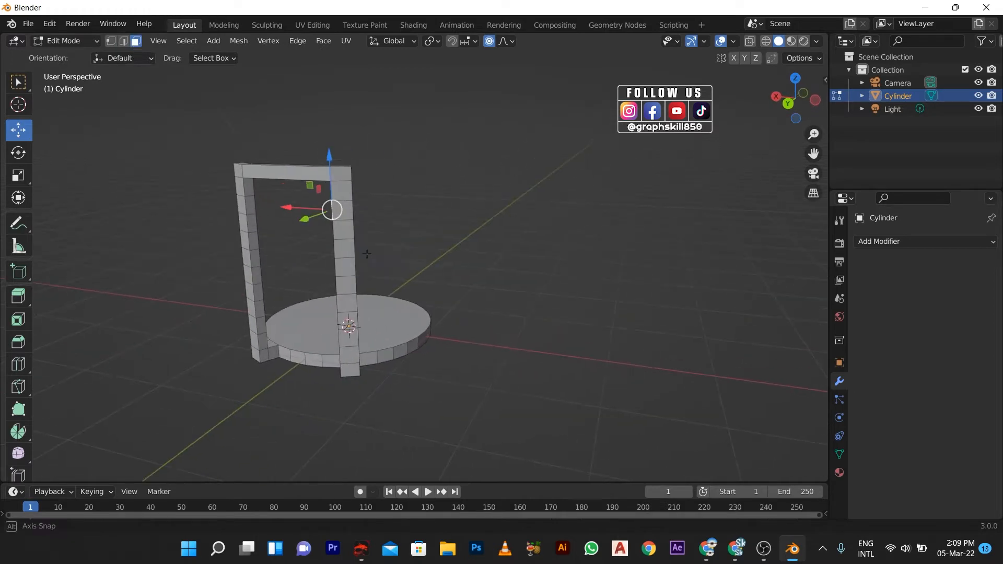
left_click(249, 203, "shift")
middle_click_drag(256, 260, 424, 280)
left_click(296, 276, "shift")
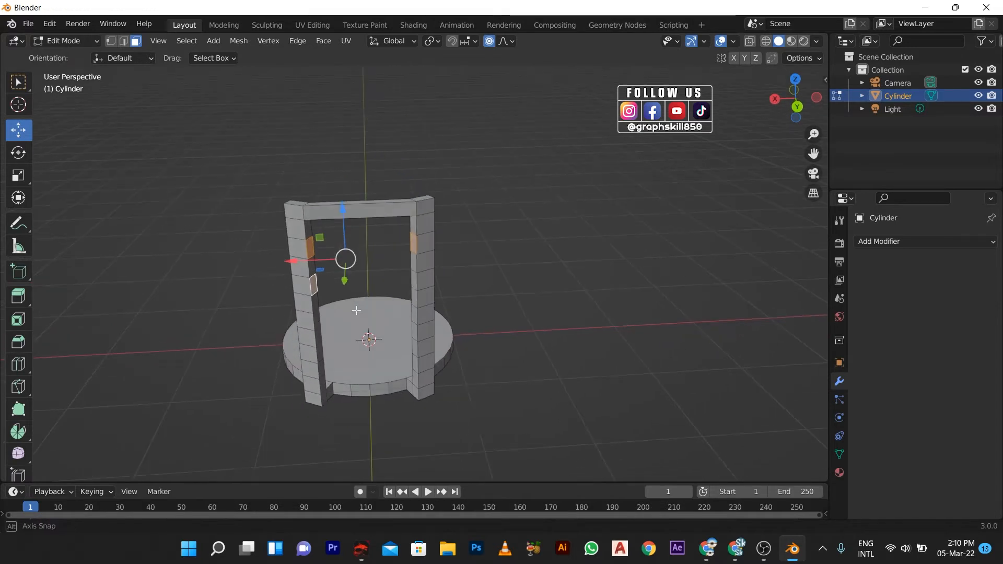
left_click(414, 279, "shift")
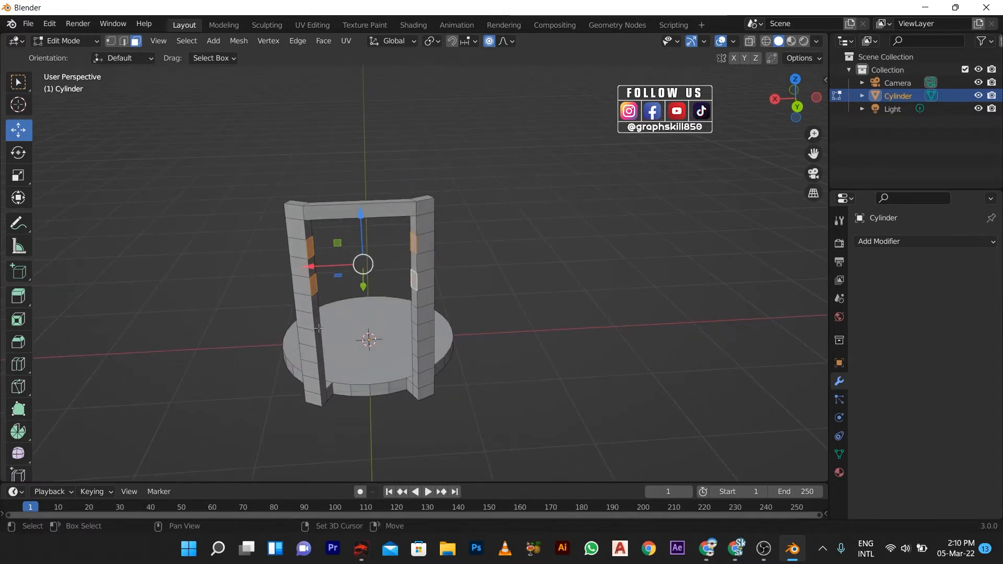
left_click(317, 321, "shift")
left_click(414, 314, "shift")
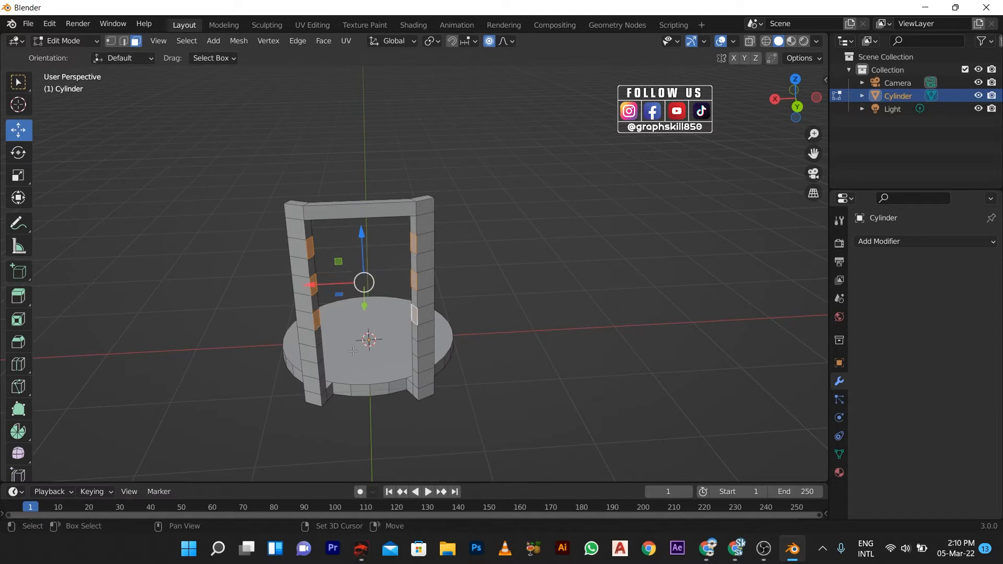
left_click(319, 351, "shift")
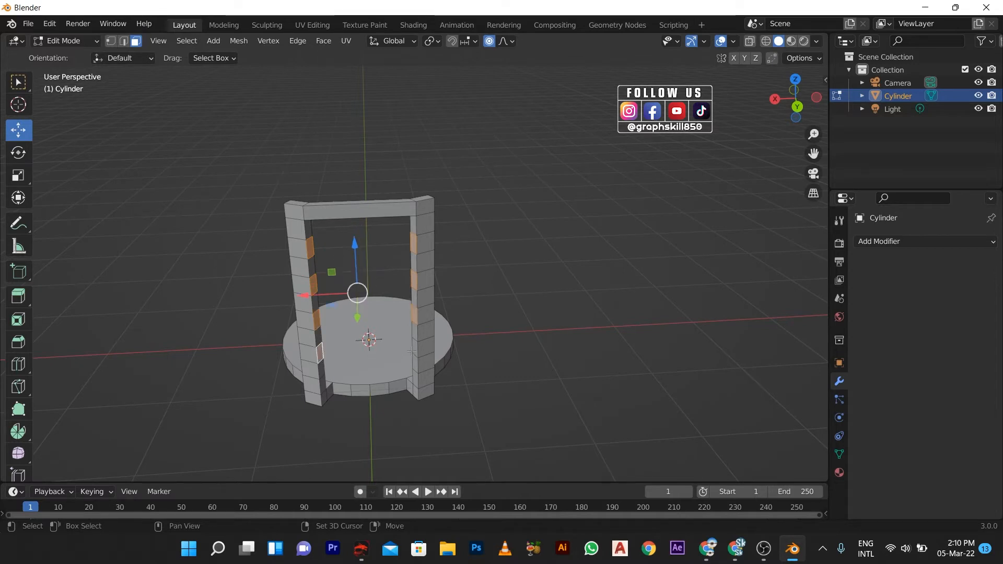
left_click(414, 351, "shift")
left_click(324, 384, "shift")
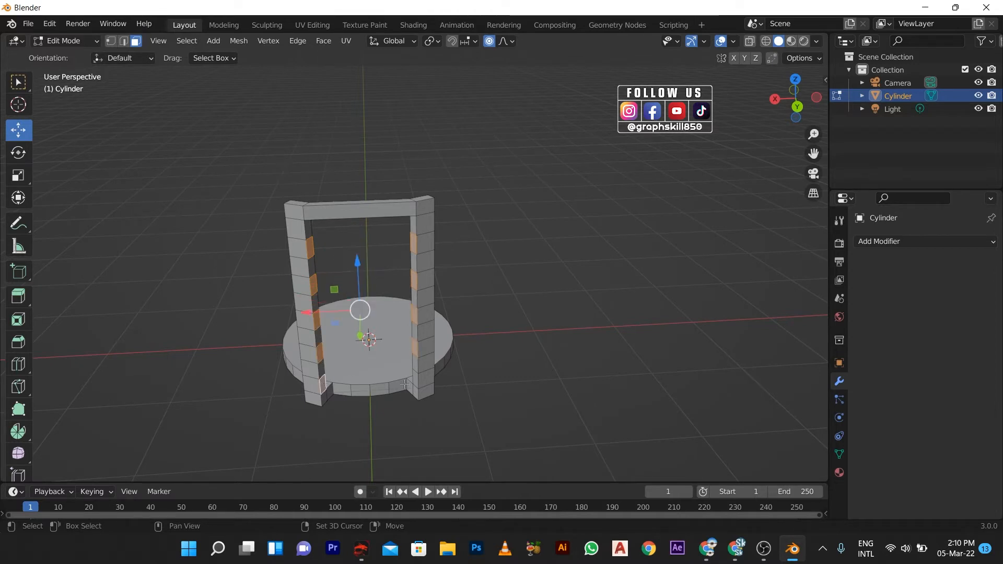
left_click(415, 377, "shift")
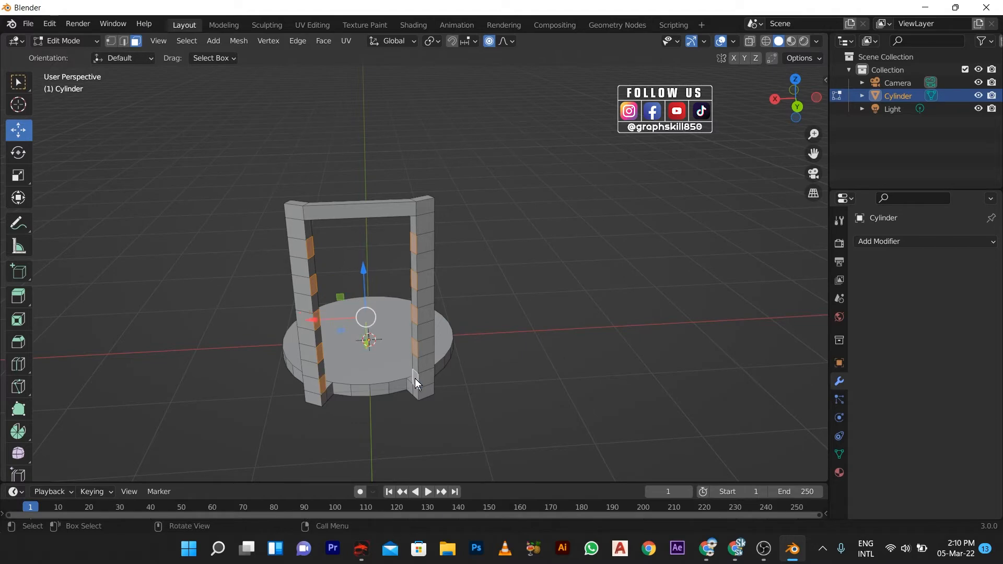
right_click(415, 378)
left_click(375, 359)
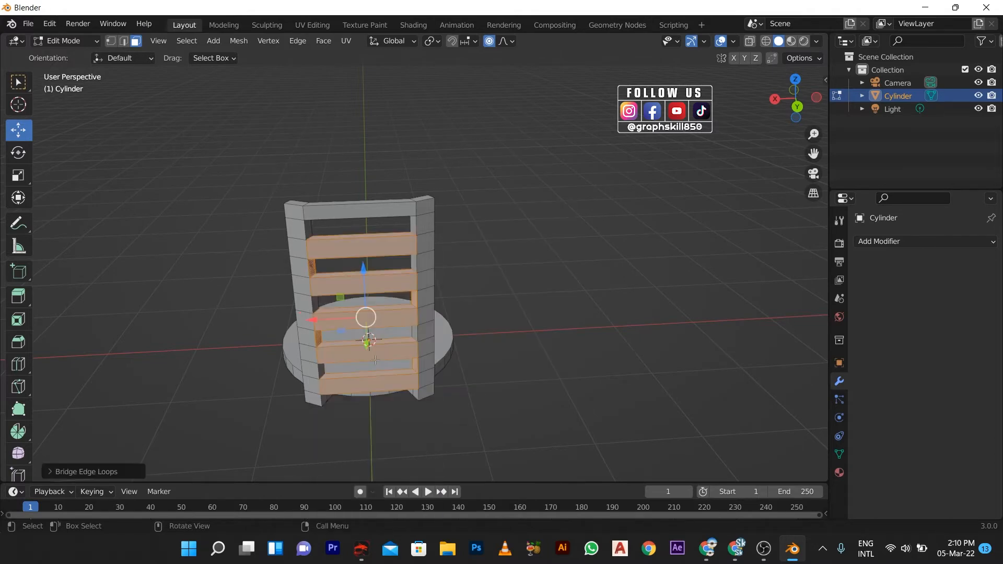
Inset the seat's underside face twice, a narrow rim first and a second ring of about 0.2 m.
middle_click_drag(376, 360, 528, 347)
key("Tab")
middle_click_drag(466, 375, 453, 270)
key("Tab")
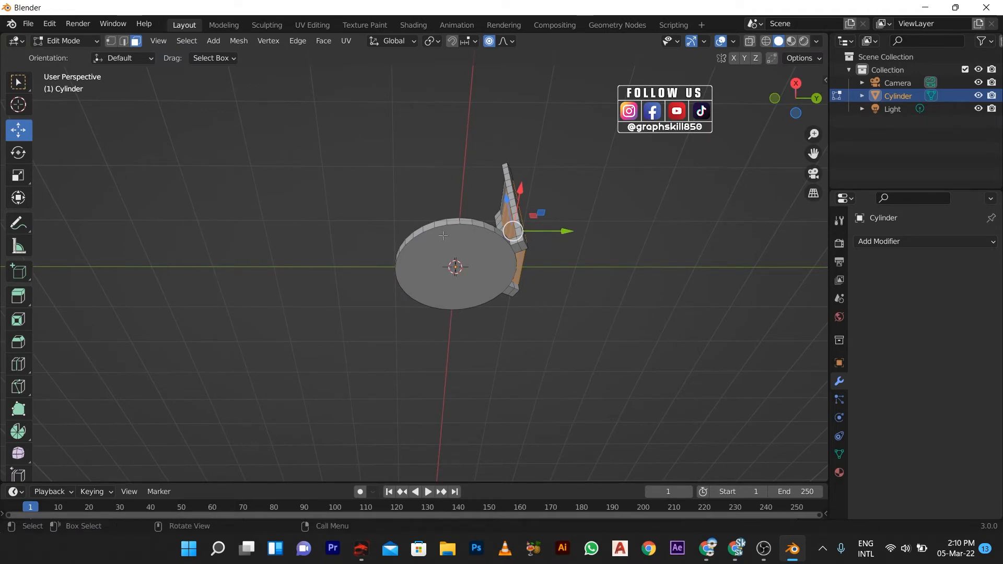
left_click(456, 267)
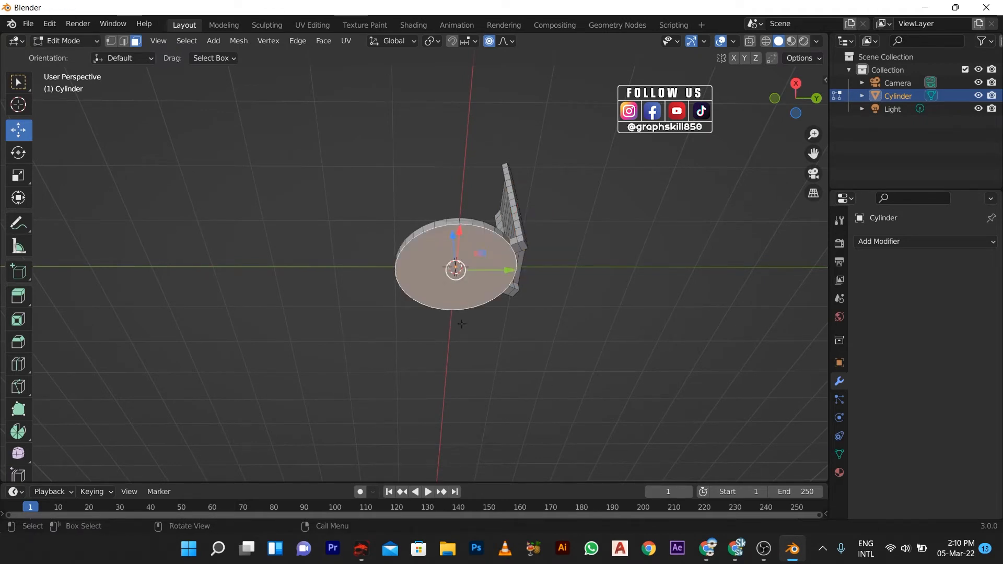
key("i")
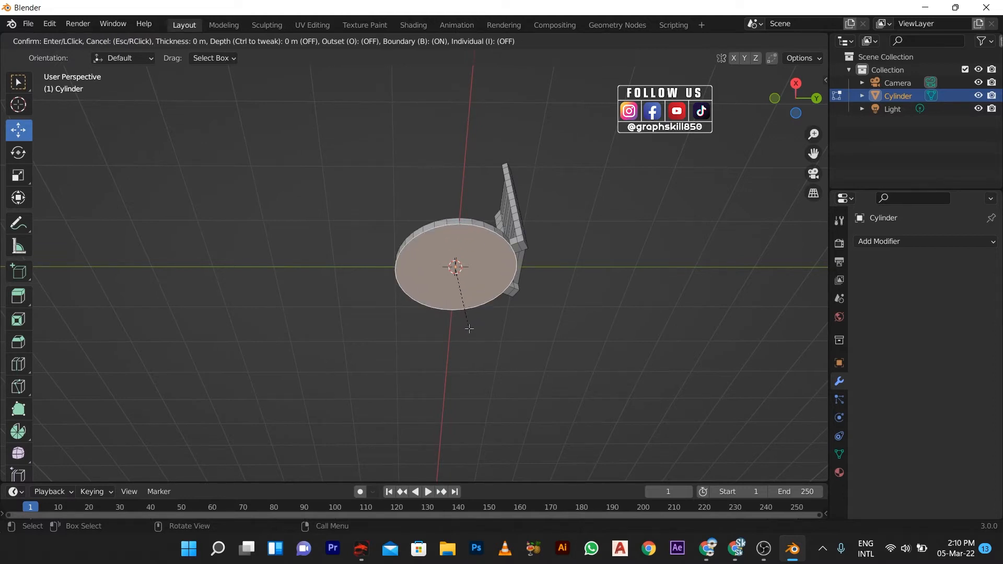
left_click(458, 320)
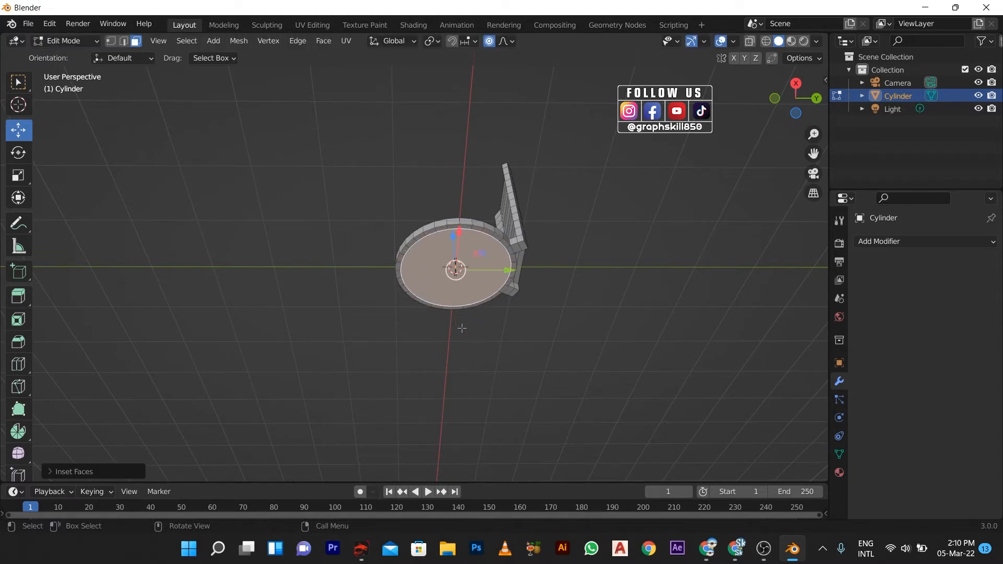
key("i")
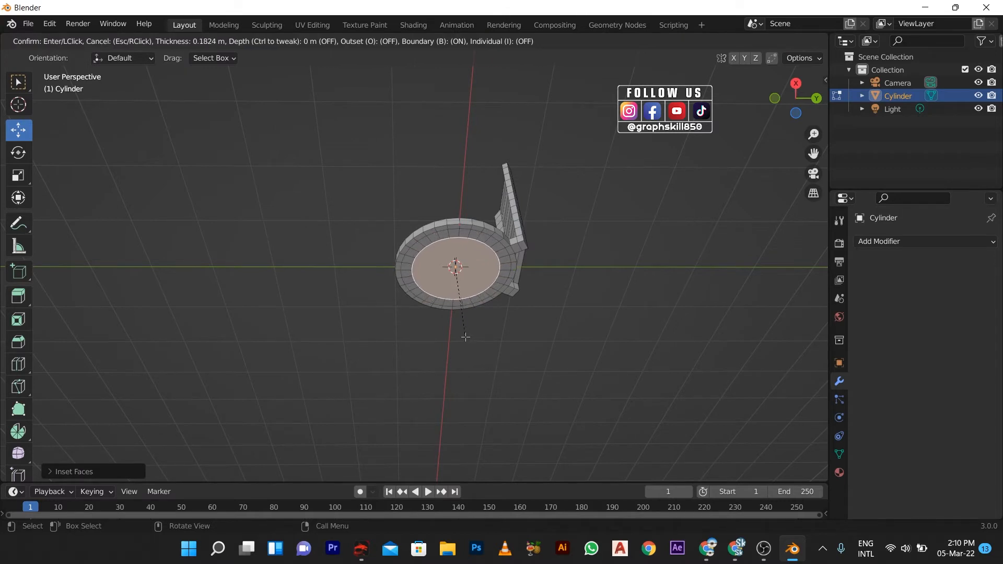
left_click(463, 336)
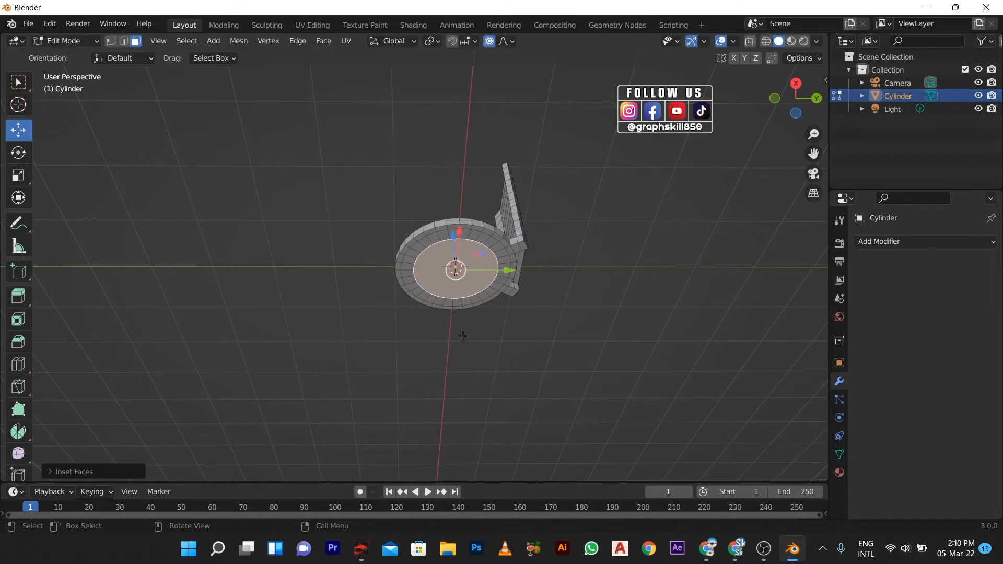
In the bottom view, select four roughly evenly spaced faces of the inner ring and extrude them downward as upper leg segments.
middle_click_drag(463, 336, 312, 272)
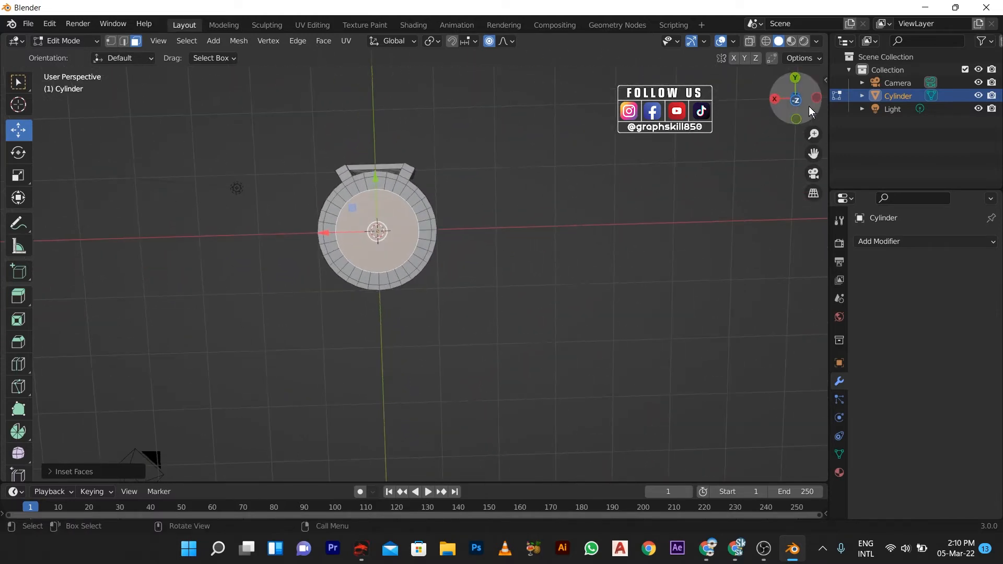
left_click(795, 100)
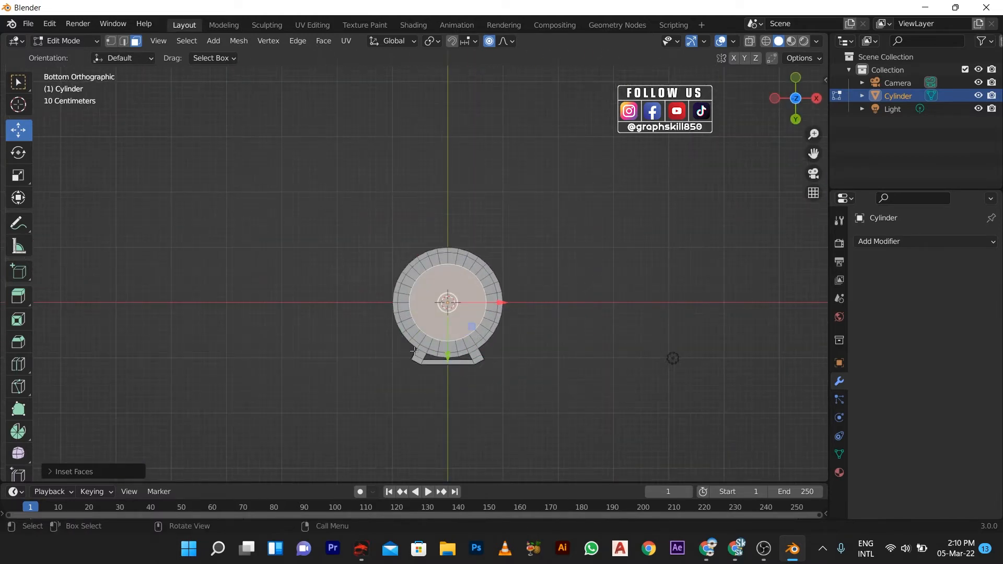
key("Tab")
key("Tab")
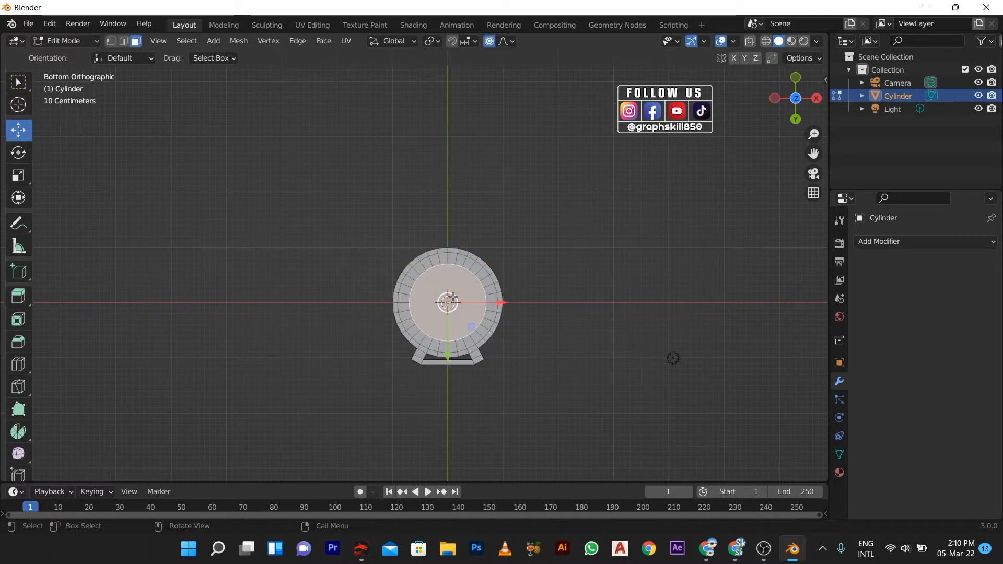
left_click(413, 275)
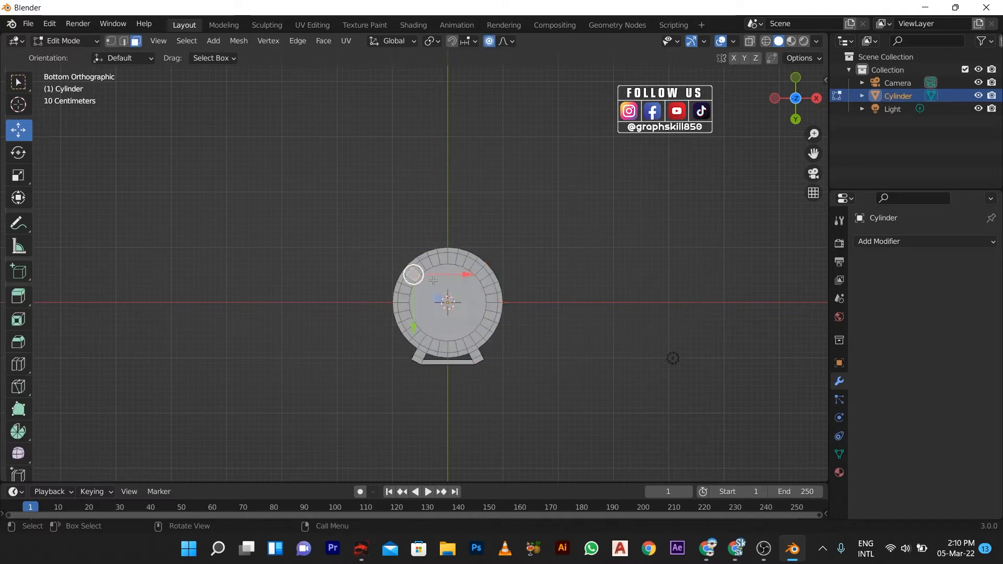
left_click(475, 269, "shift")
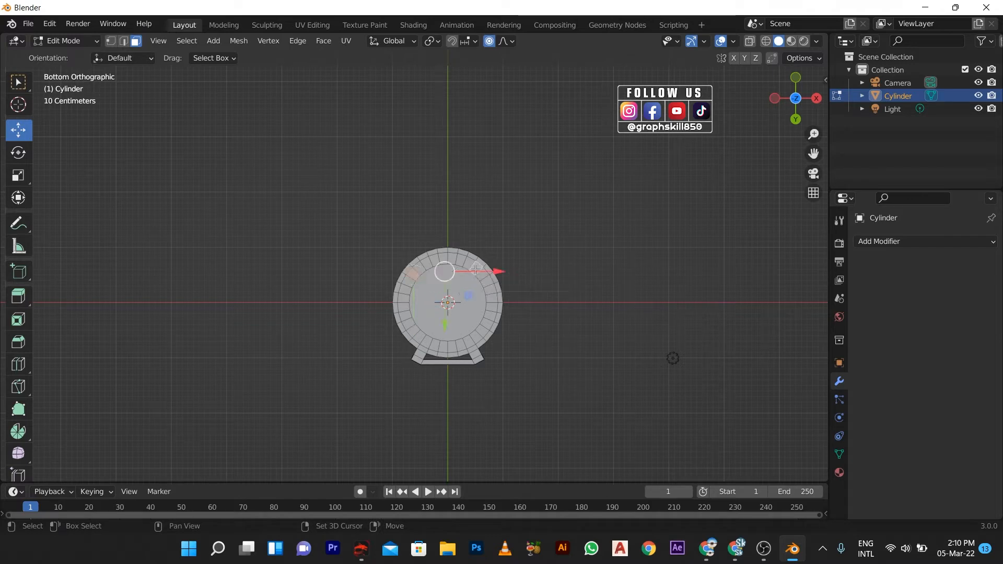
left_click(486, 323, "shift")
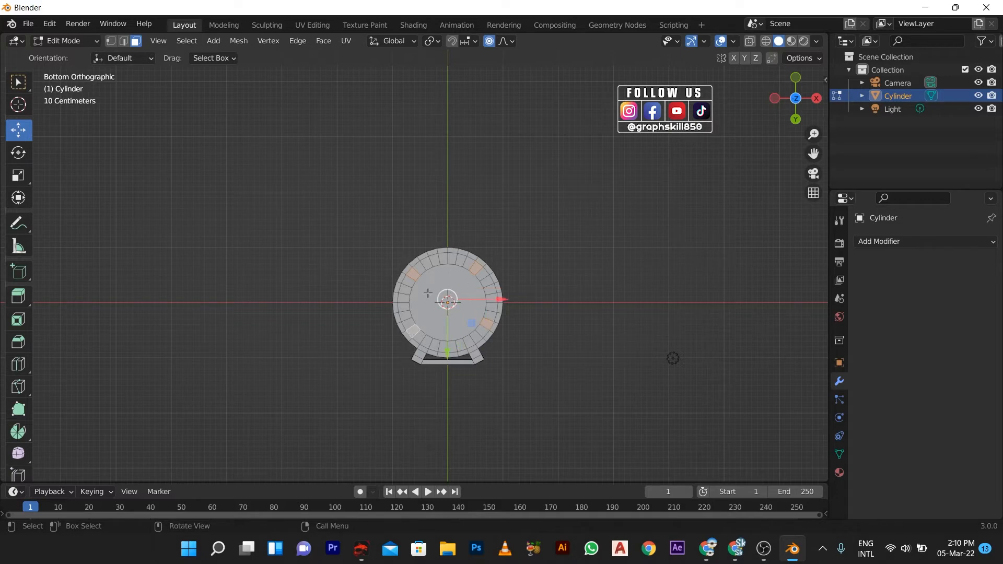
scroll(453, 229, "down", 3)
middle_click_drag(454, 219, 365, 405)
key("e")
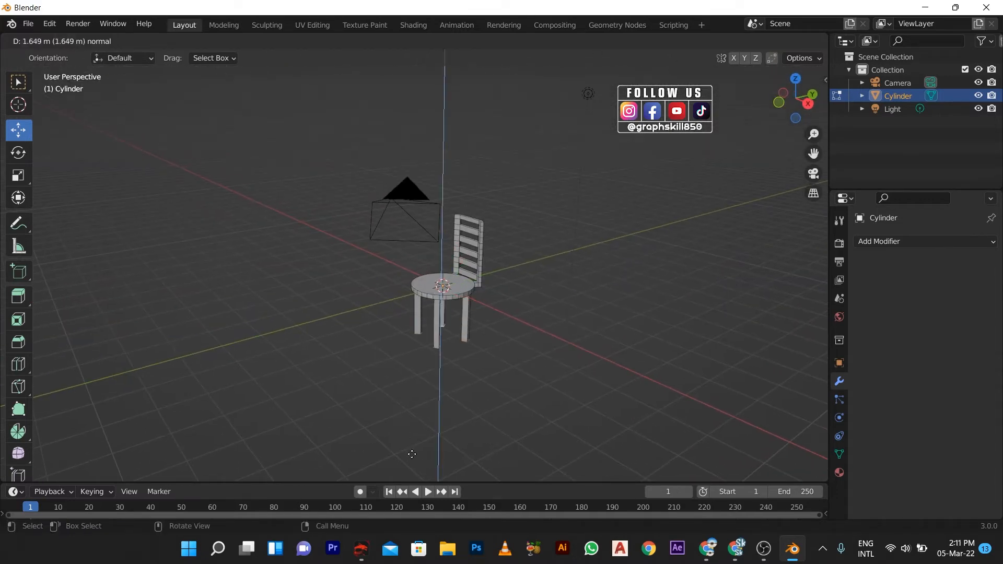
left_click(405, 427)
Extrude the four leg ends by a short segment of about 0.23 m and a long lower segment of about 1.4 m.
key("e")
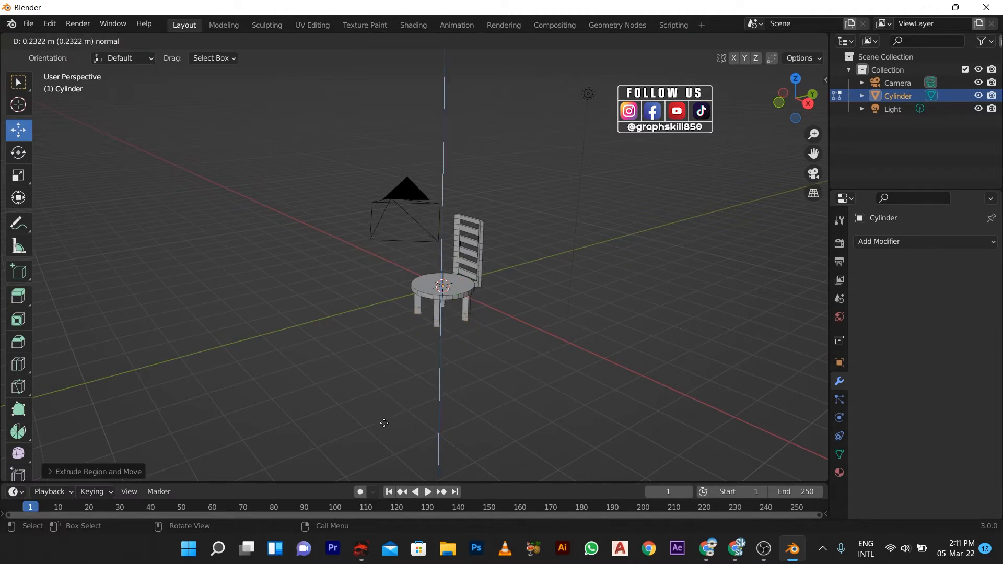
left_click(384, 423)
key("e")
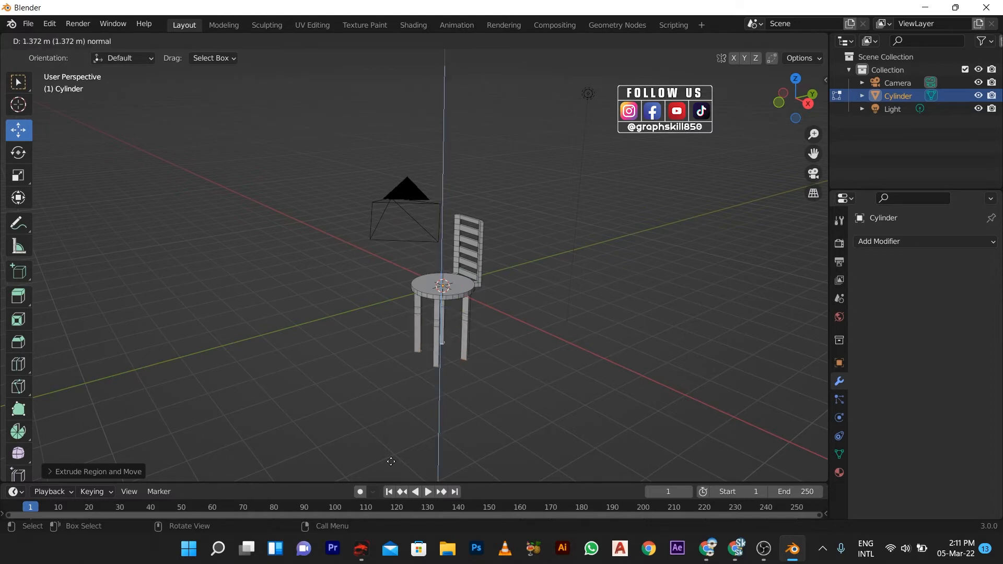
left_click(389, 457)
In Object Mode, move the whole chair upward so its legs stand at the grid floor.
middle_click_drag(385, 385, 366, 381)
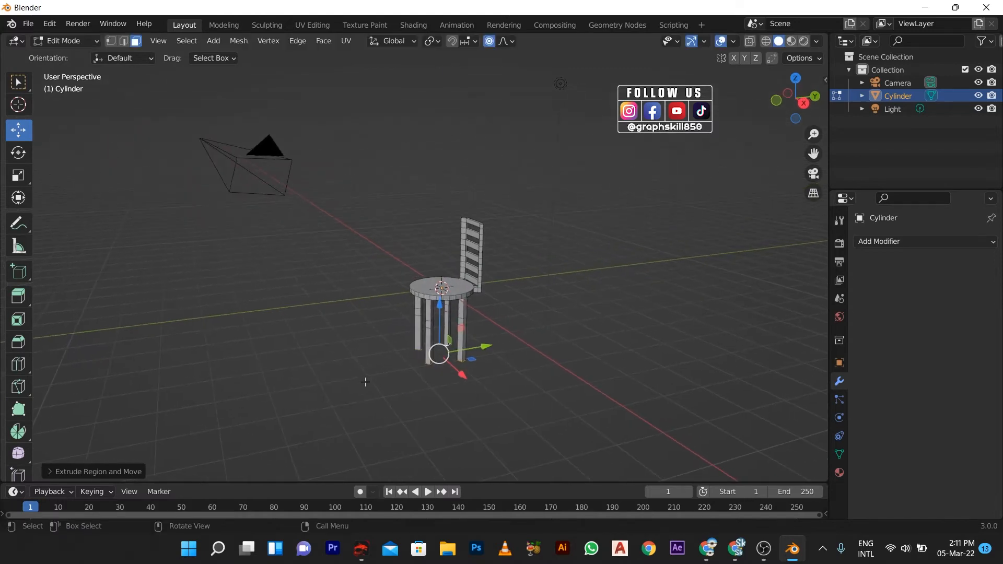
key("Tab")
left_click_drag(442, 253, 431, 165)
Select the inner faces of the short middle segments on the legs, bridge them into connecting rungs, and return to Object Mode.
scroll(440, 244, "up", 5)
middle_click_drag(416, 208, 438, 230)
key("Tab")
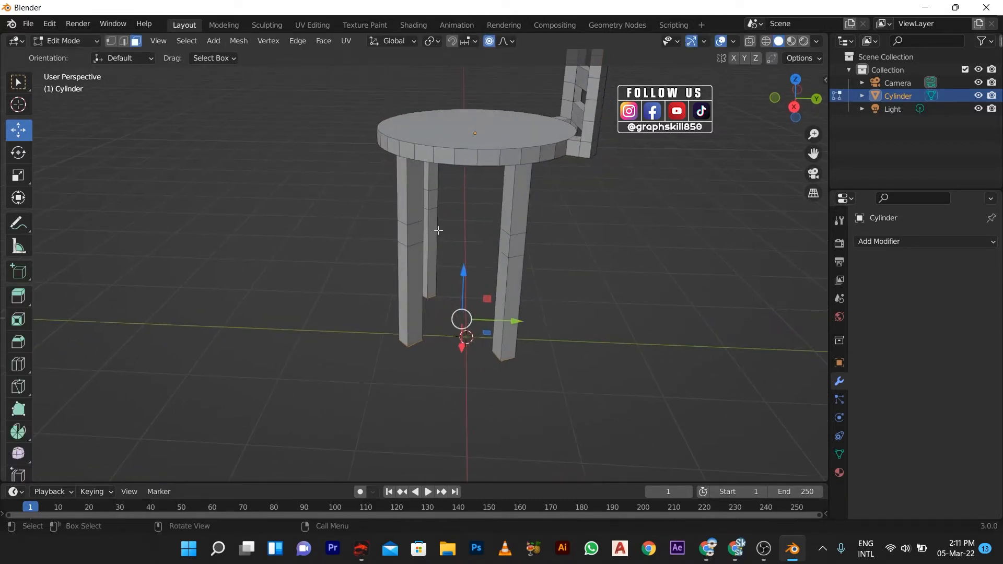
left_click(411, 234)
left_click(506, 243, "shift")
middle_click_drag(482, 264, 400, 271)
left_click(347, 258, "shift")
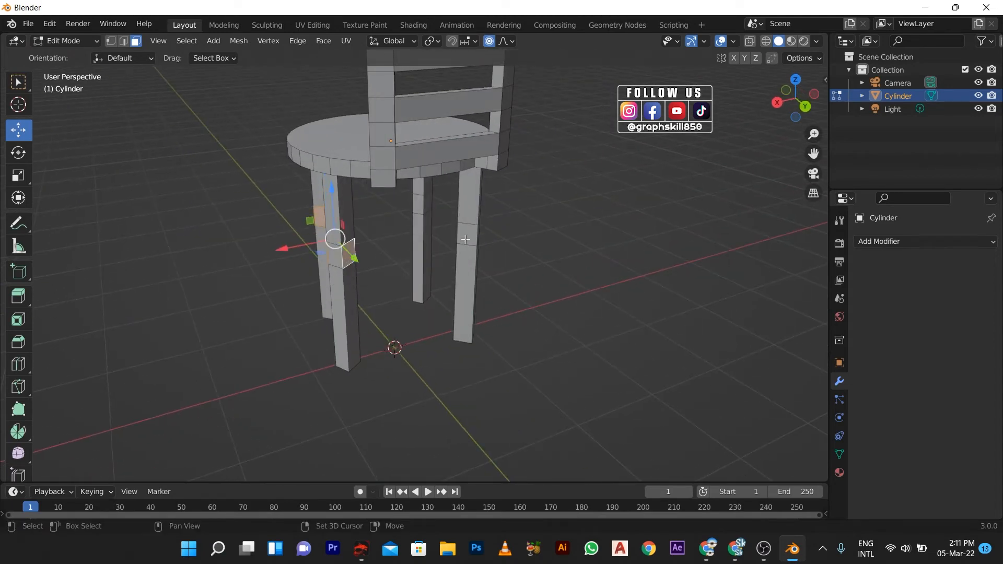
middle_click_drag(466, 239, 392, 212)
left_click(328, 223, "shift")
left_click(399, 207, "shift")
right_click(393, 210)
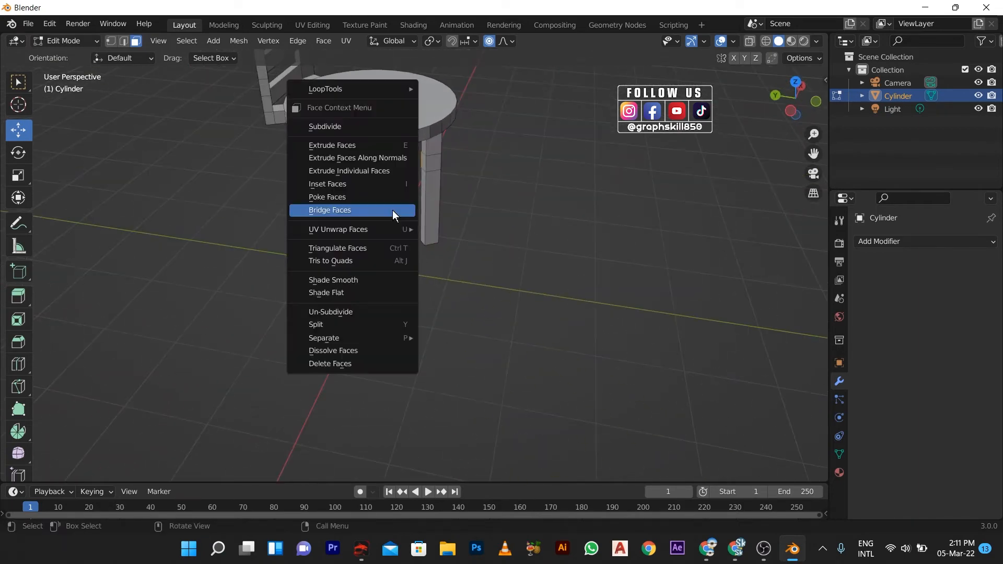
left_click(363, 212)
mouse_move(274, 291)
middle_mouse_down()
mouse_move(463, 269)
mouse_move(394, 305)
mouse_move(526, 283)
mouse_move(580, 316)
mouse_move(461, 249)
mouse_move(478, 252)
mouse_move(421, 361)
middle_mouse_up()
key("Tab")
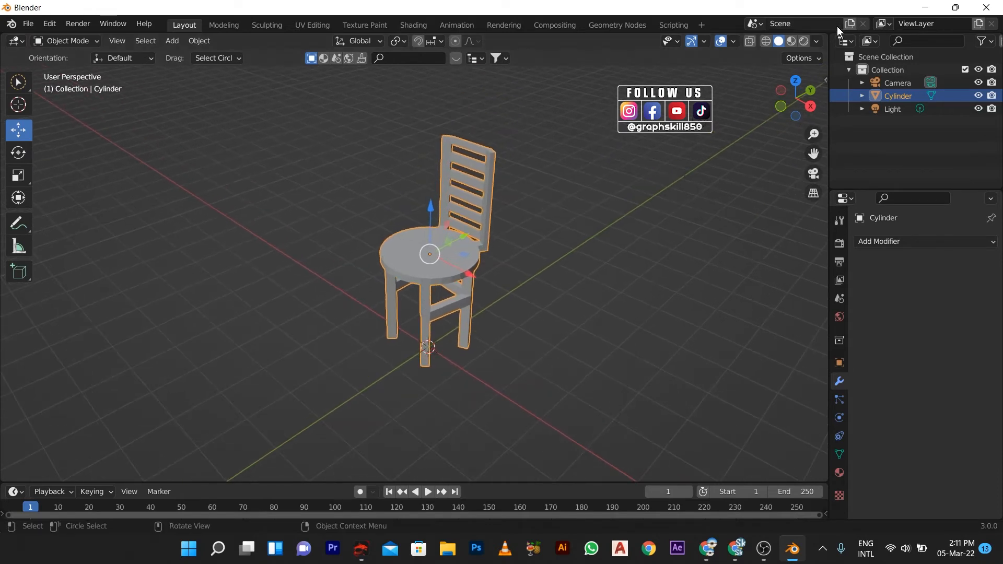
Display the chair in Material Preview shading and assign it a new material.
left_click(792, 41)
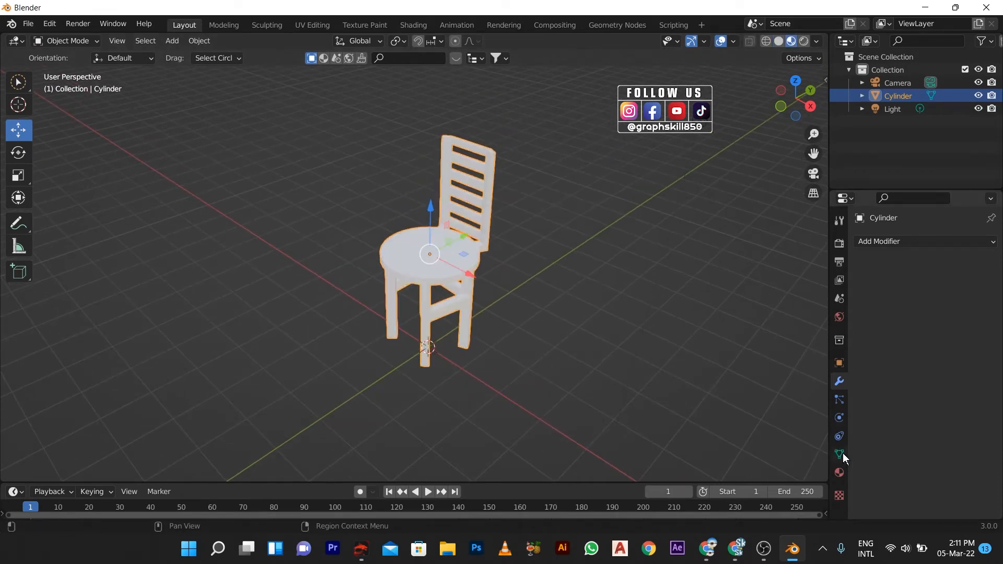
left_click(840, 473)
left_click(899, 294)
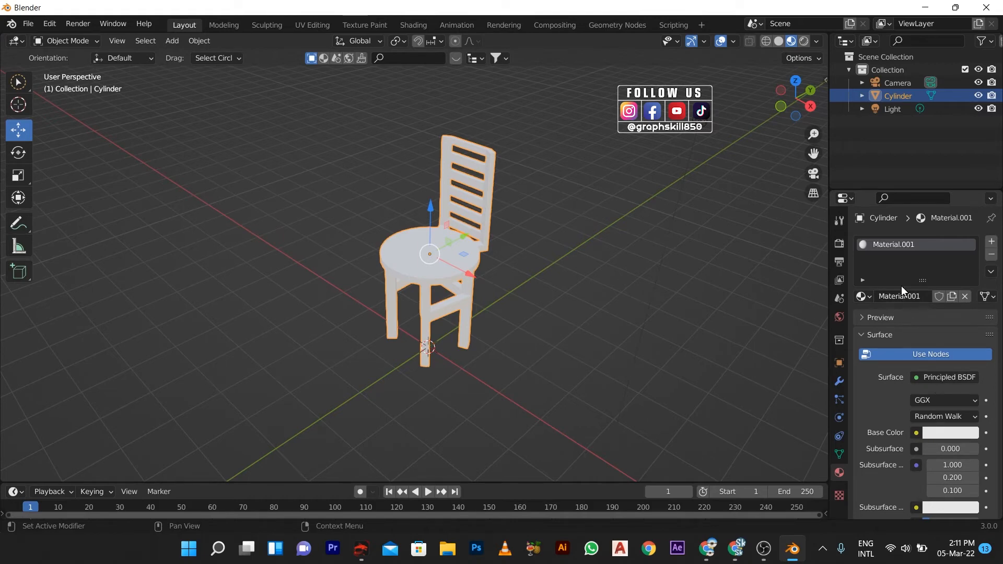
scroll(944, 503, "down", 1)
left_click(917, 412)
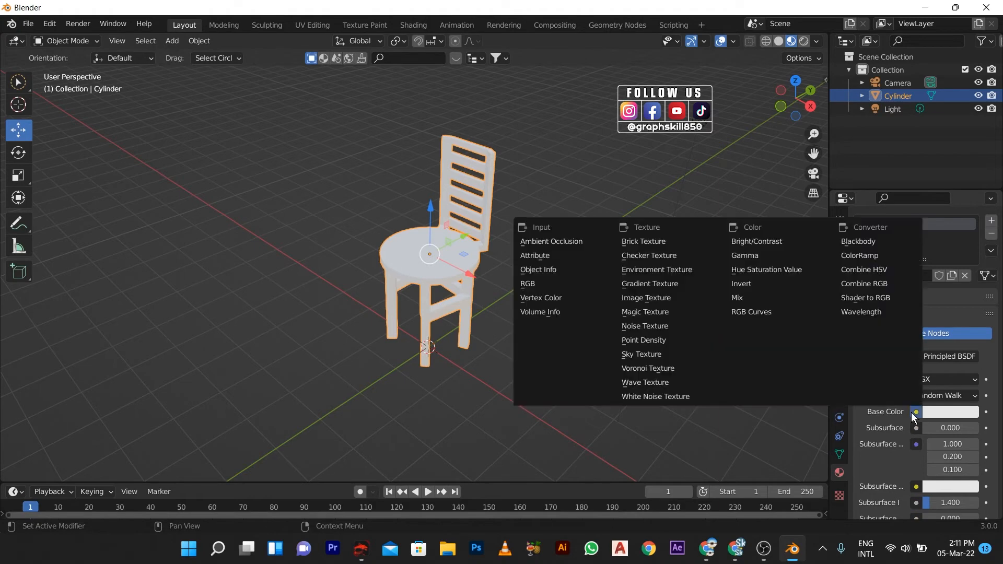
In Edit Mode, select the round seat's top face, switch to edge selection and mark its rim as a seam.
key("Tab")
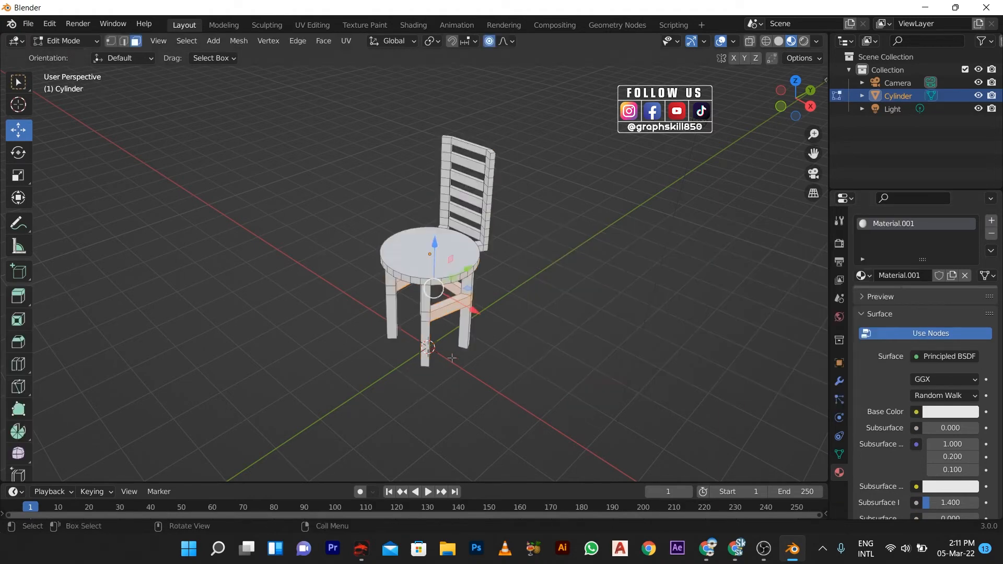
scroll(428, 317, "up", 1)
middle_click_drag(428, 317, 448, 306)
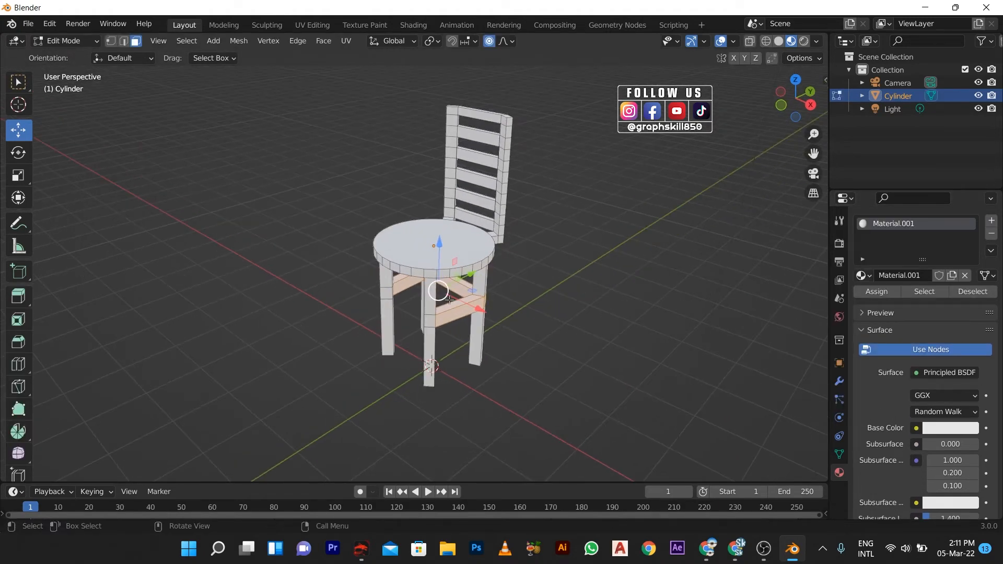
key("Tab")
key("Tab")
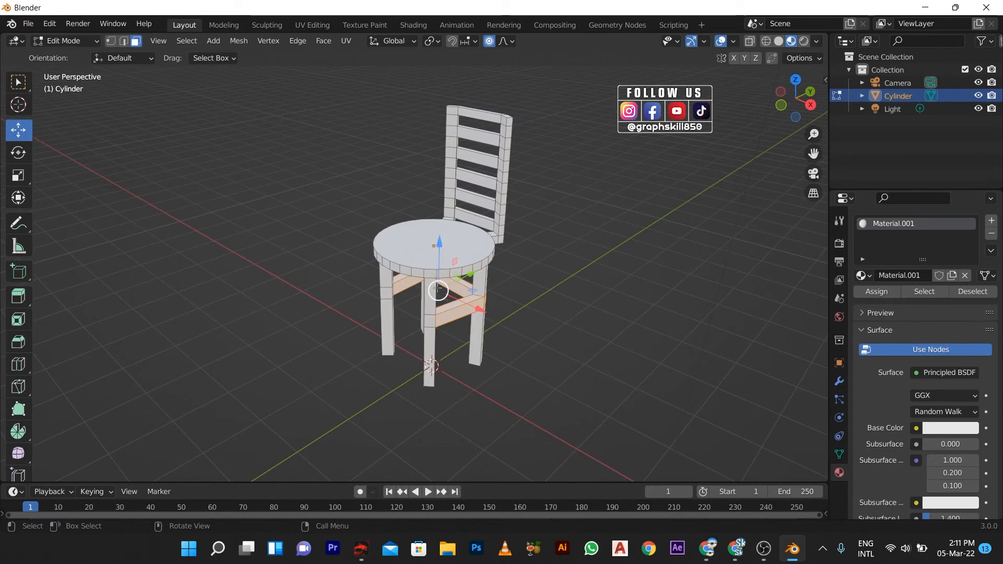
left_click_drag(438, 287, 450, 309)
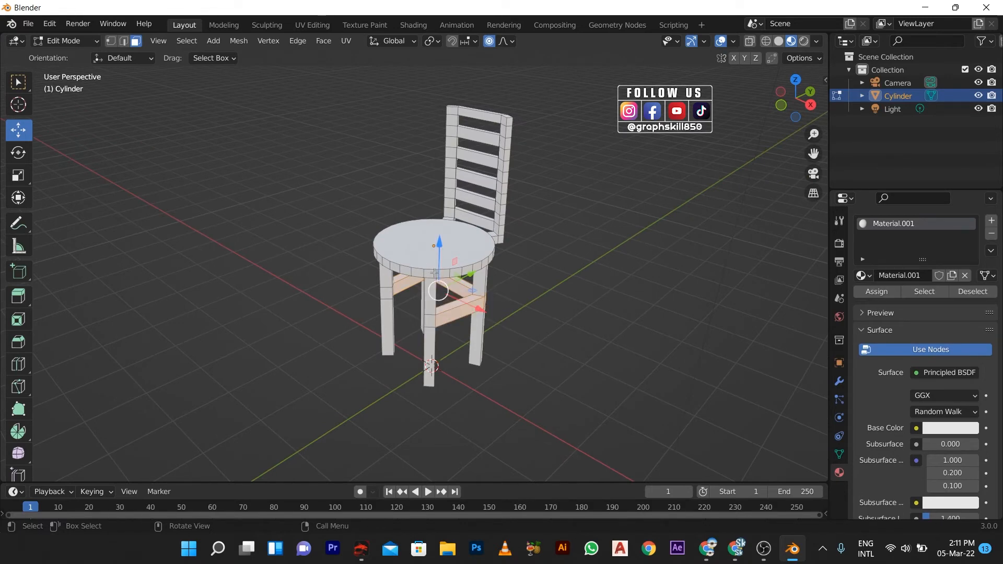
left_click(426, 268)
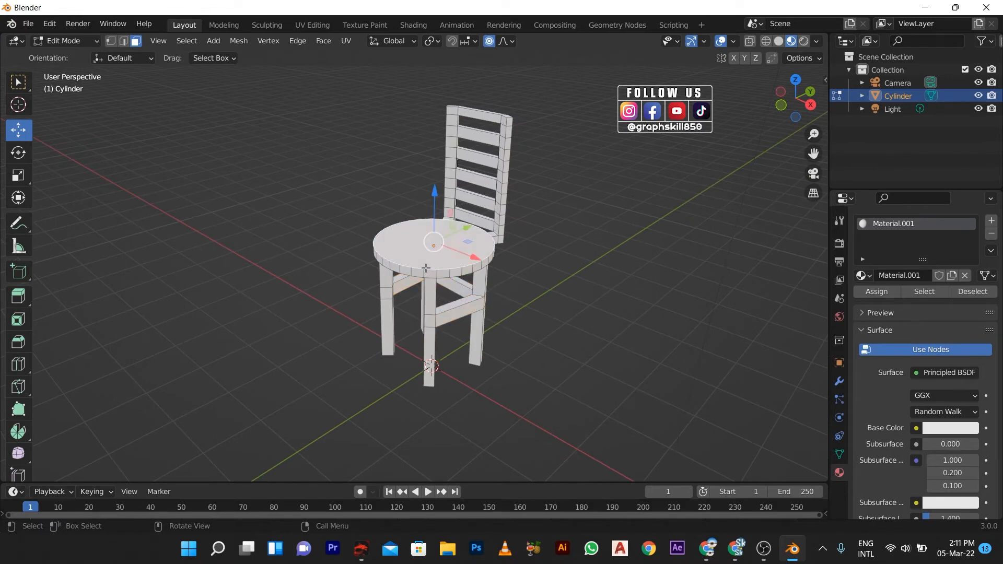
left_click(122, 41)
mouse_move(420, 284)
middle_mouse_down()
mouse_move(434, 314)
mouse_move(416, 300)
middle_mouse_up()
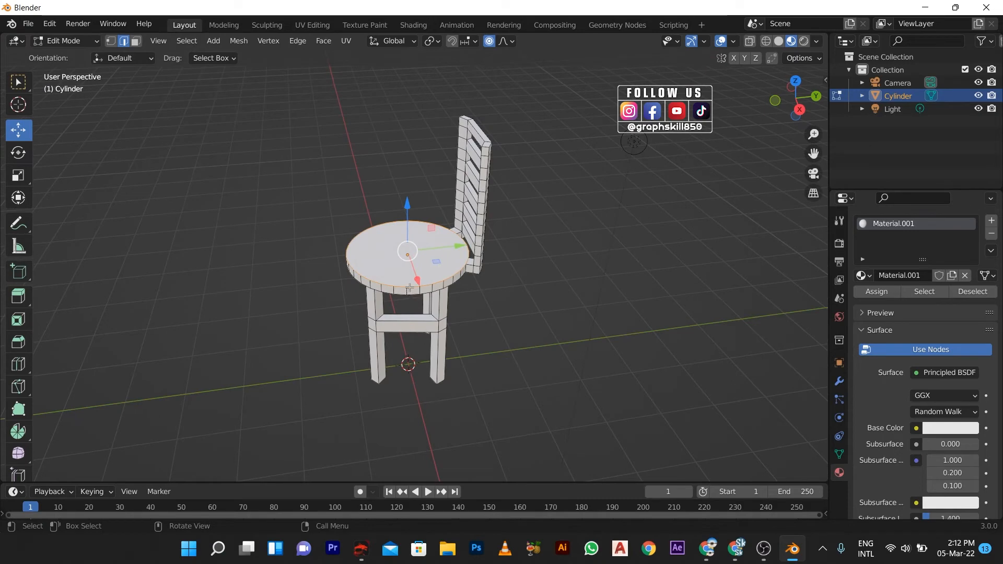
right_click(409, 287)
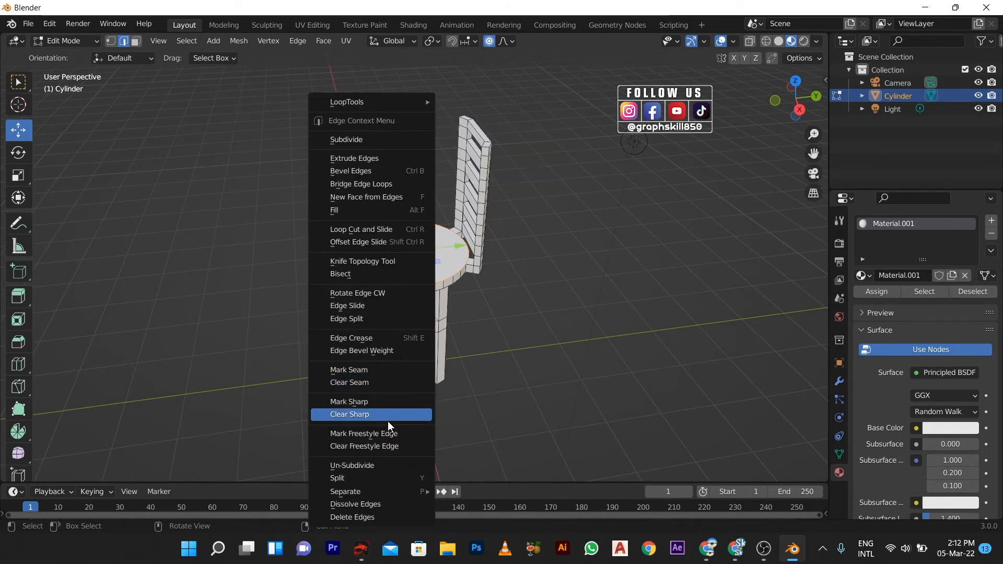
left_click(376, 371)
middle_click_drag(341, 364, 416, 350)
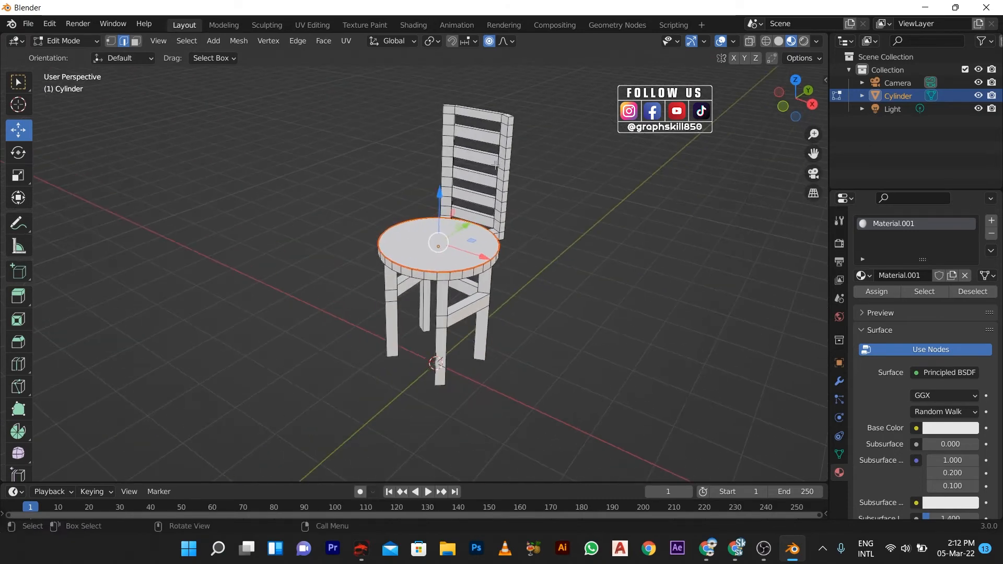
Select the outer vertical edges of both backrest posts and mark them as seams.
left_click(506, 163, "alt")
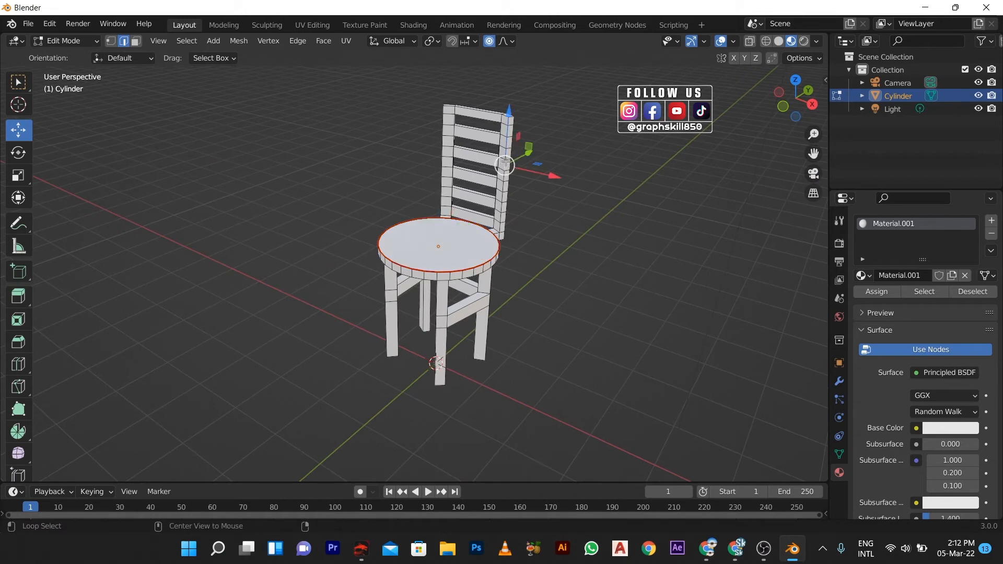
scroll(504, 185, "up", 4)
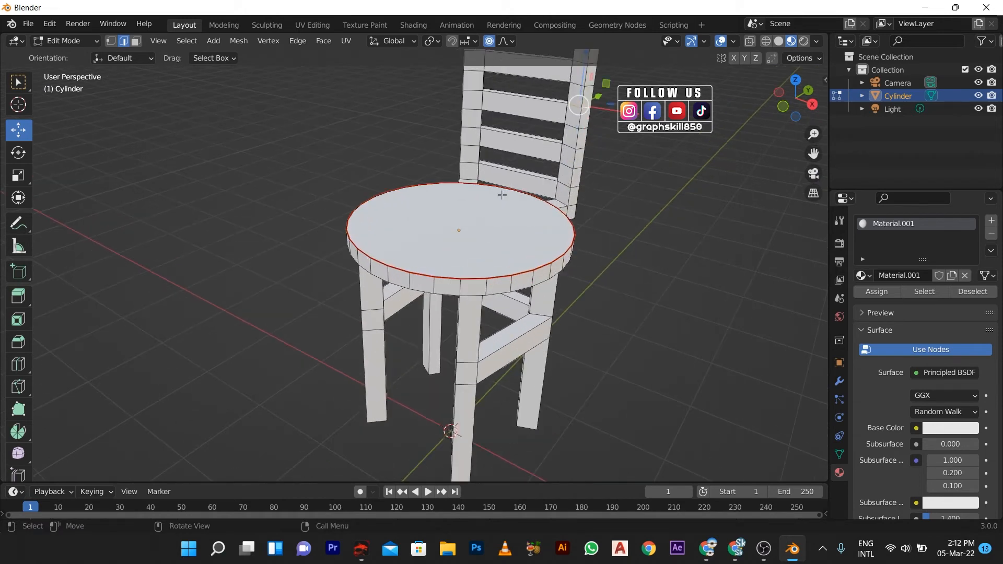
right_click(577, 155)
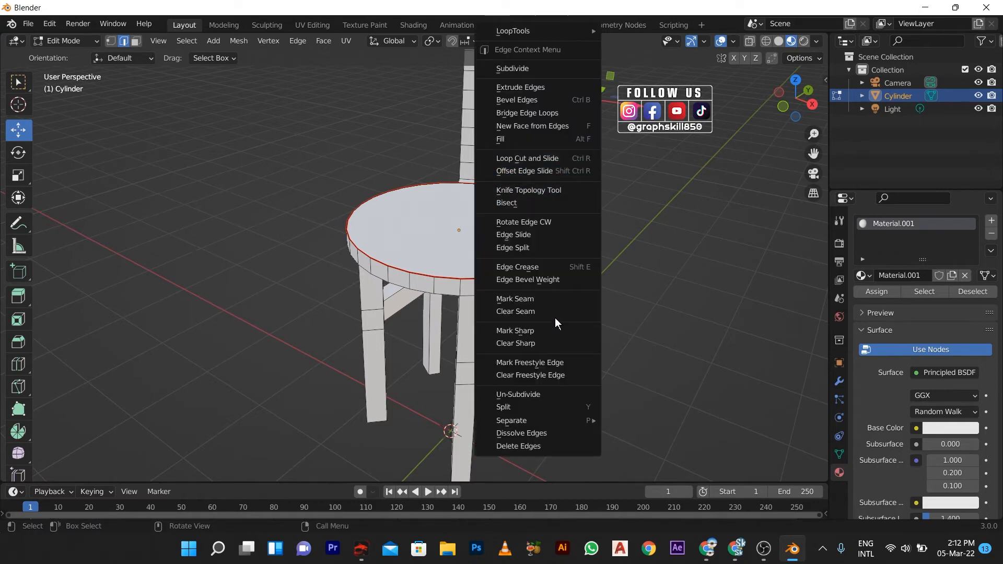
left_click(544, 302)
middle_click_drag(449, 207, 308, 170)
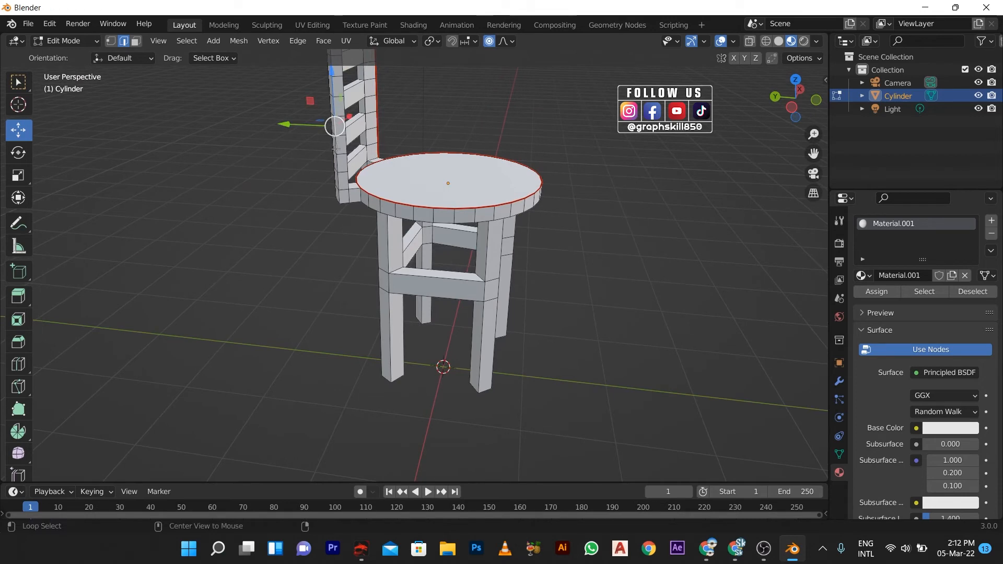
right_click(316, 79)
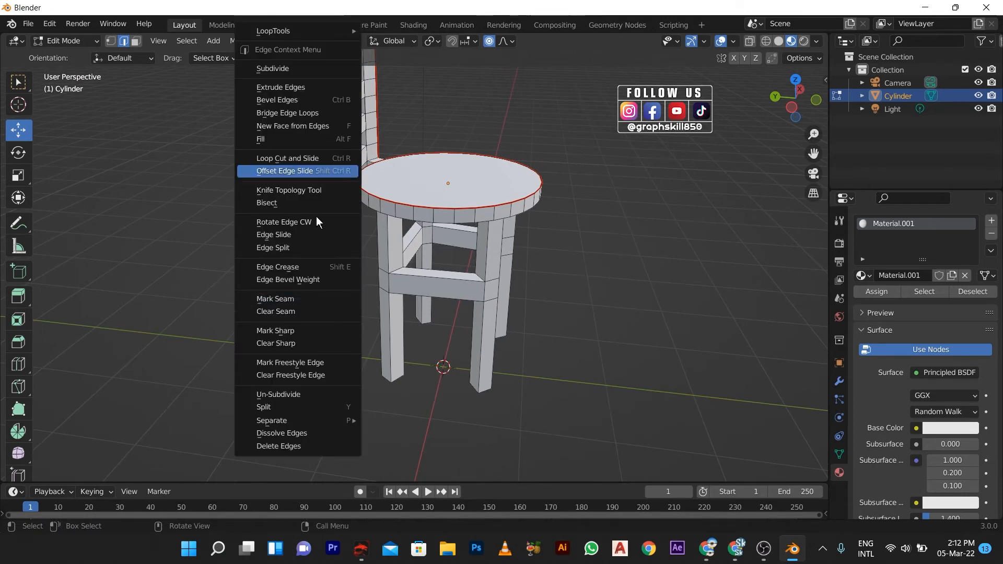
left_click(296, 299)
middle_click_drag(296, 299, 313, 364)
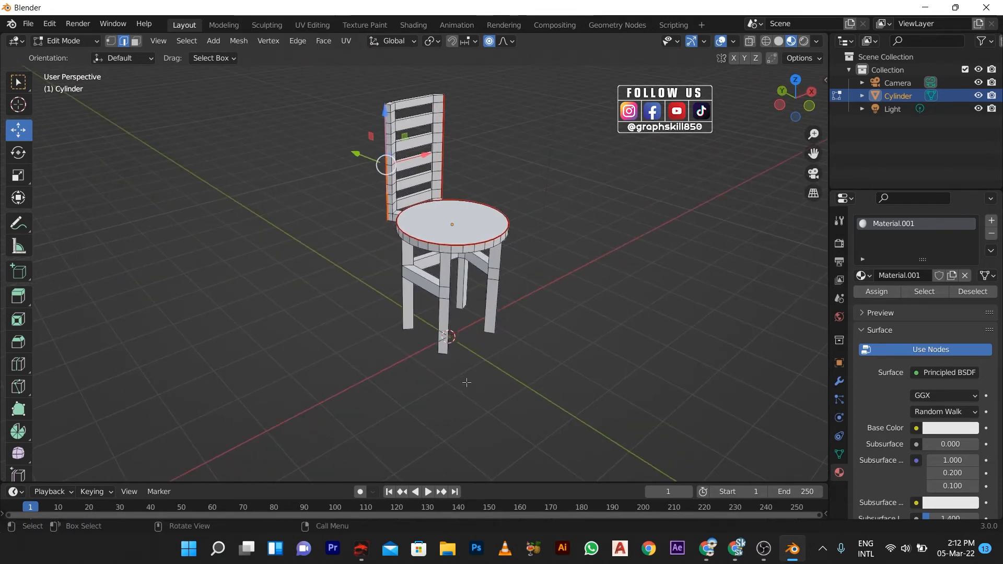
Return to Object Mode and set the material's Base Color to an Image Texture.
key("Tab")
middle_click_drag(467, 382, 736, 421)
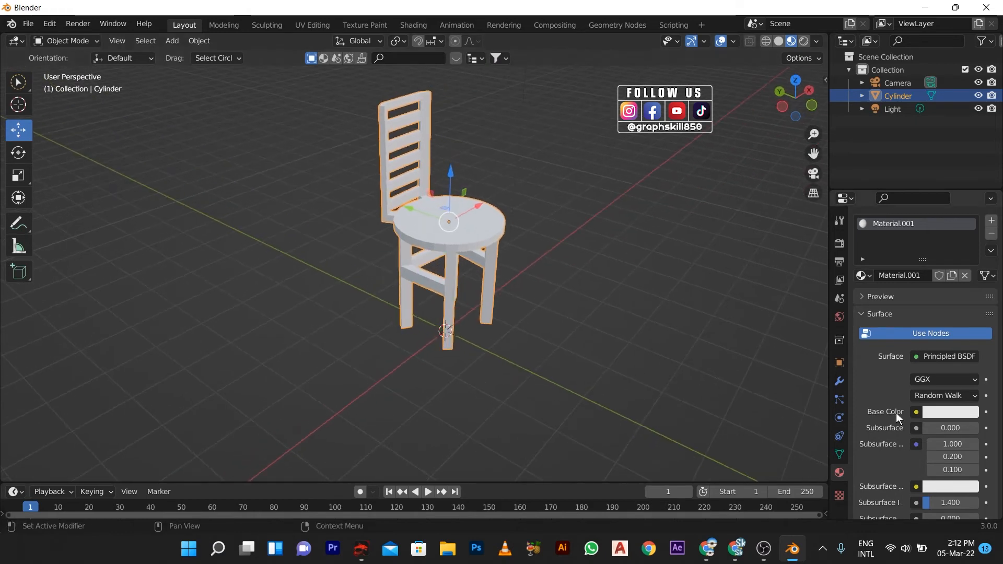
left_click(915, 412)
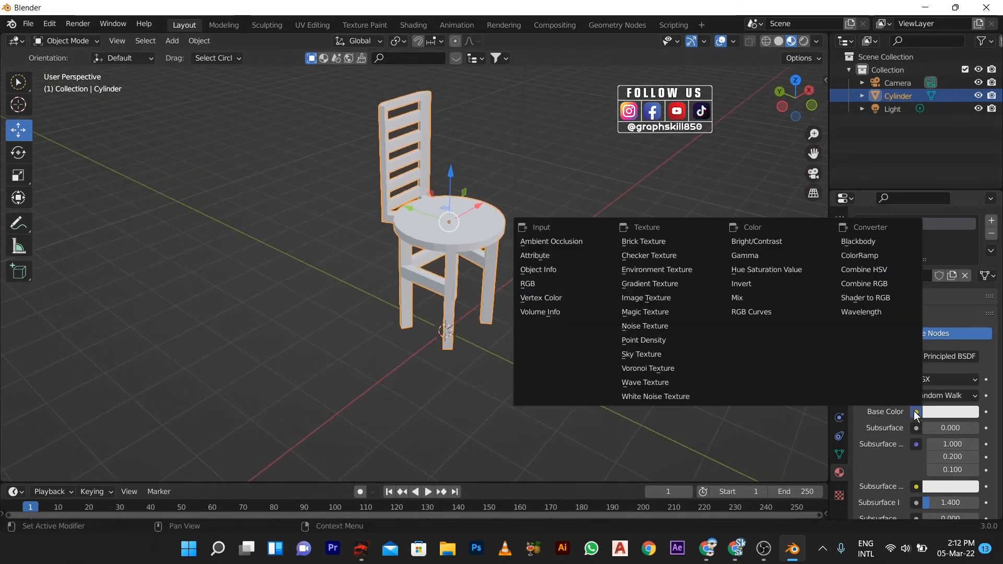
left_click(665, 294)
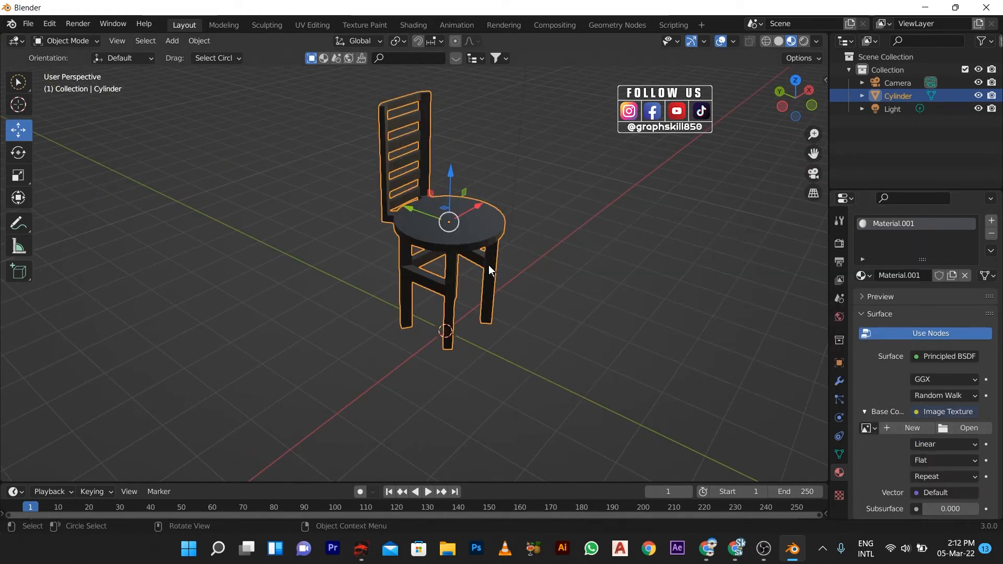
Load WOOD.jpg from the TEXTURE folder as the base color image.
left_click(958, 432)
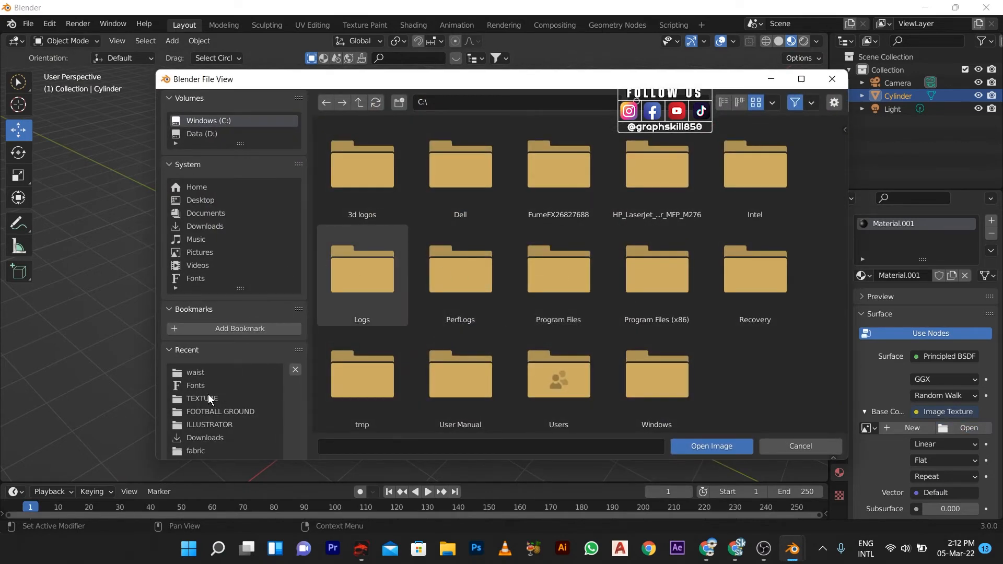
double_click(196, 399)
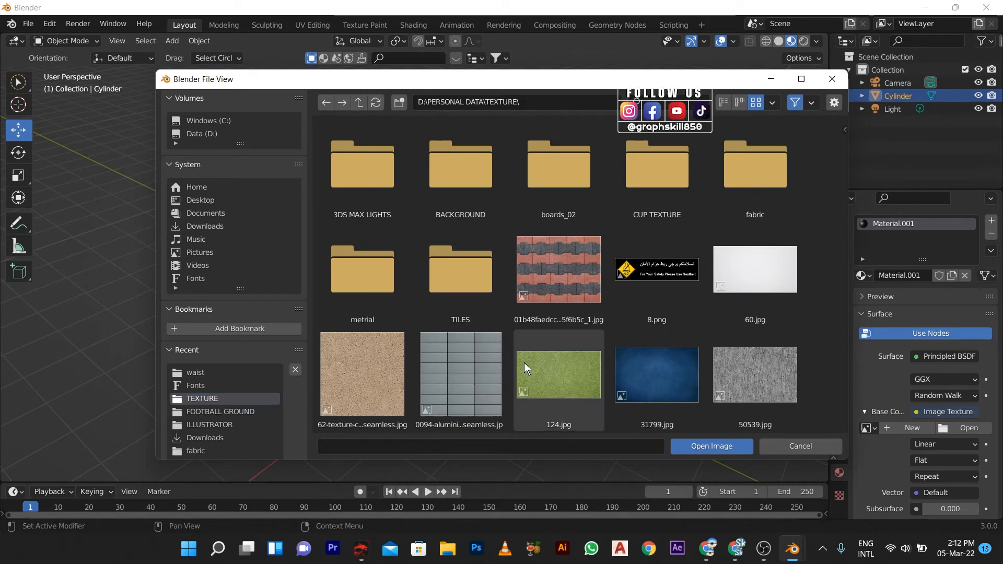
scroll(524, 363, "down", 10)
scroll(524, 352, "down", 15)
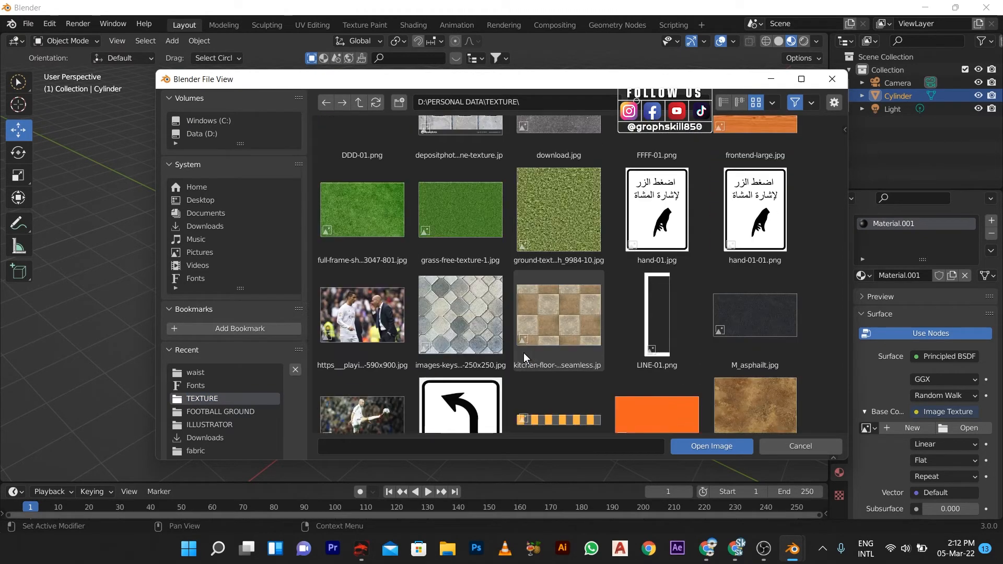
scroll(524, 353, "down", 12)
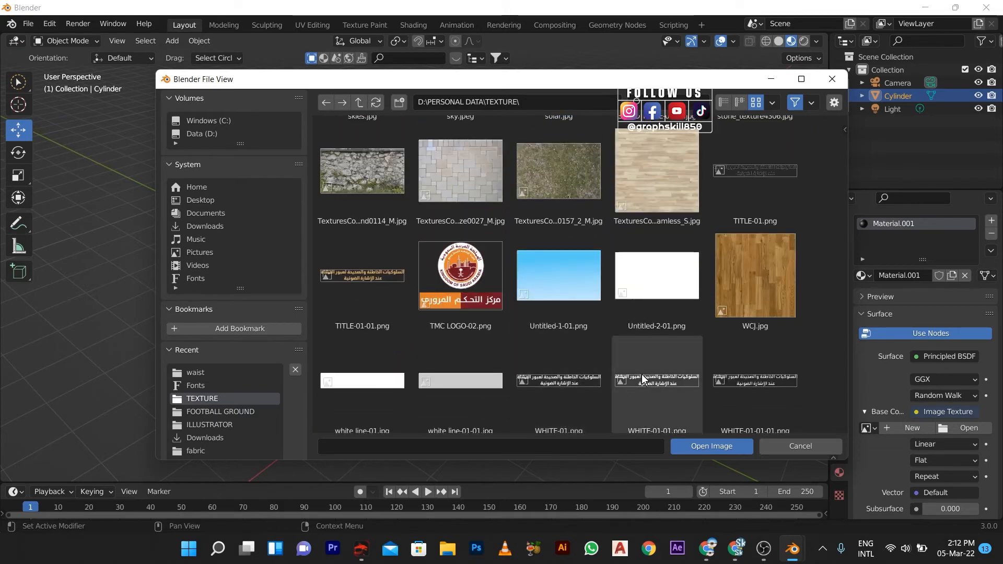
double_click(399, 378)
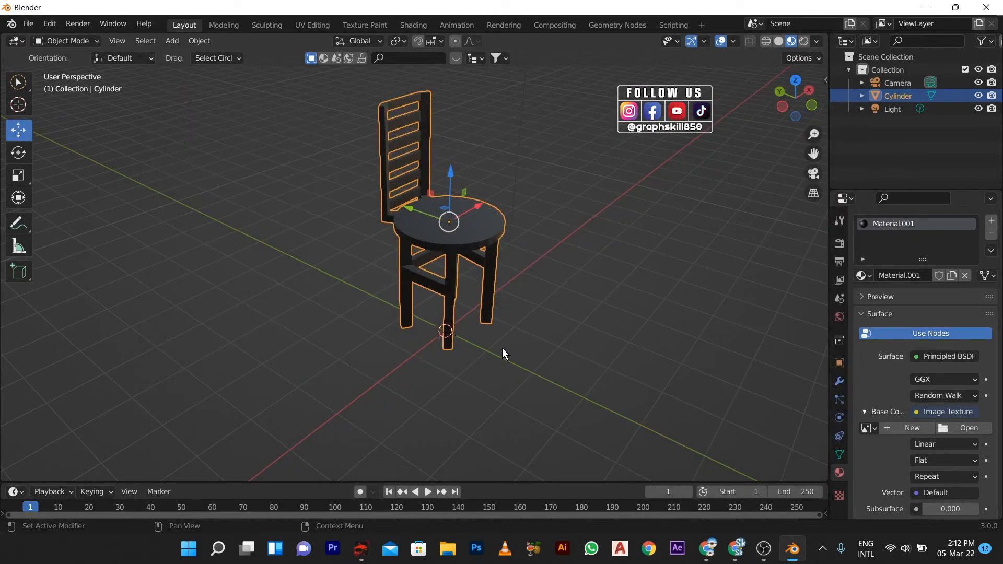
Select the whole chair mesh in Edit Mode with X-ray on and select all its UVs in the UV Editing workspace.
middle_click_drag(439, 332, 337, 346)
scroll(428, 236, "up", 4)
middle_click_drag(428, 236, 371, 202)
scroll(465, 277, "down", 5)
key("Tab")
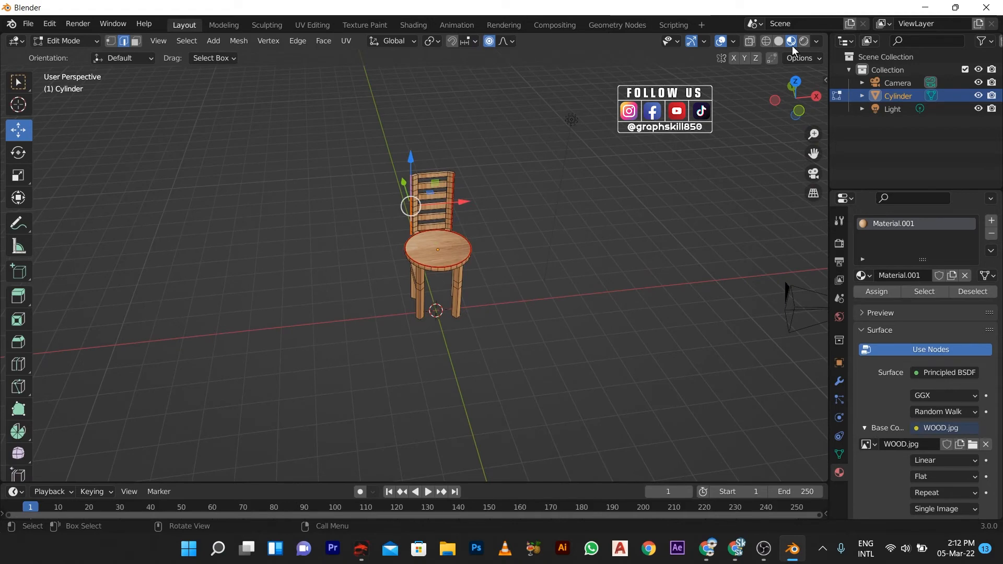
left_click_drag(336, 126, 502, 345)
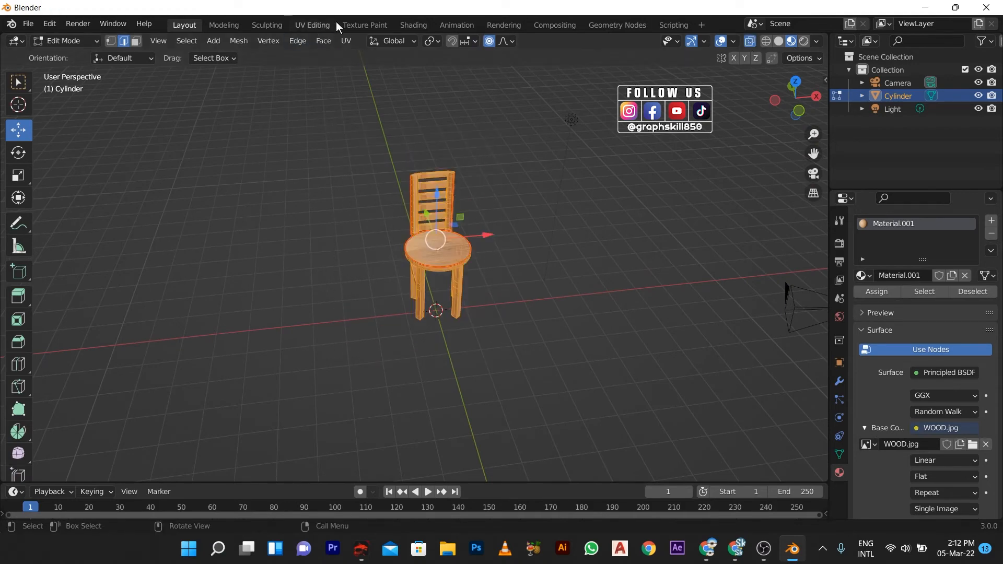
left_click(321, 27)
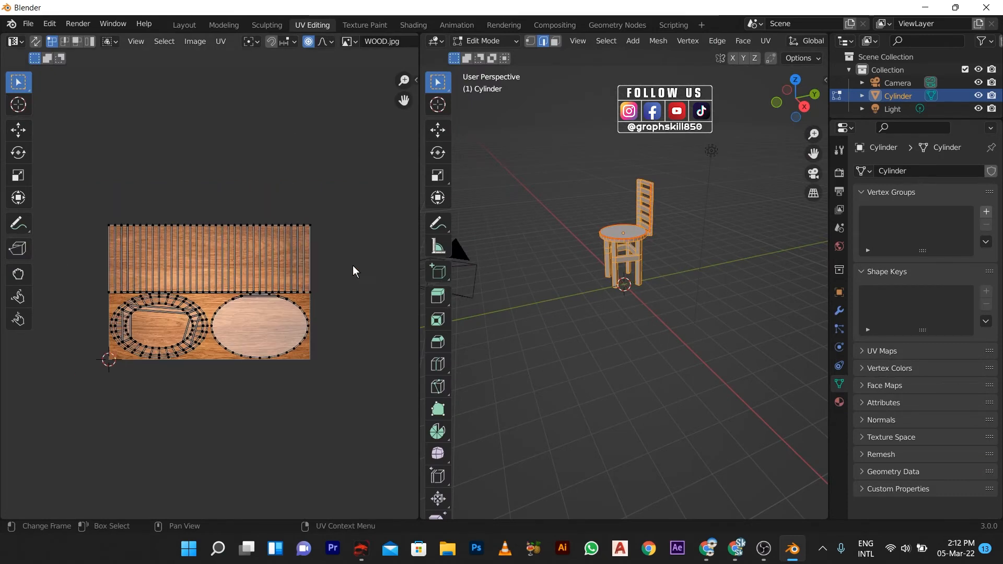
left_click_drag(81, 217, 321, 392)
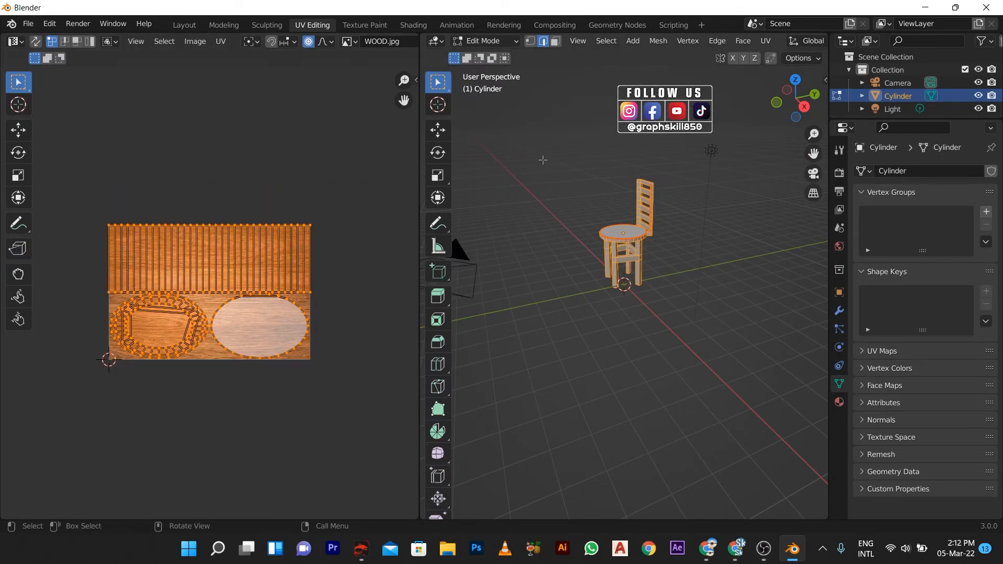
Widen the 3D viewport, turn on X-ray and box-select the entire chair mesh.
left_click_drag(557, 136, 667, 448)
scroll(732, 79, "up", 3)
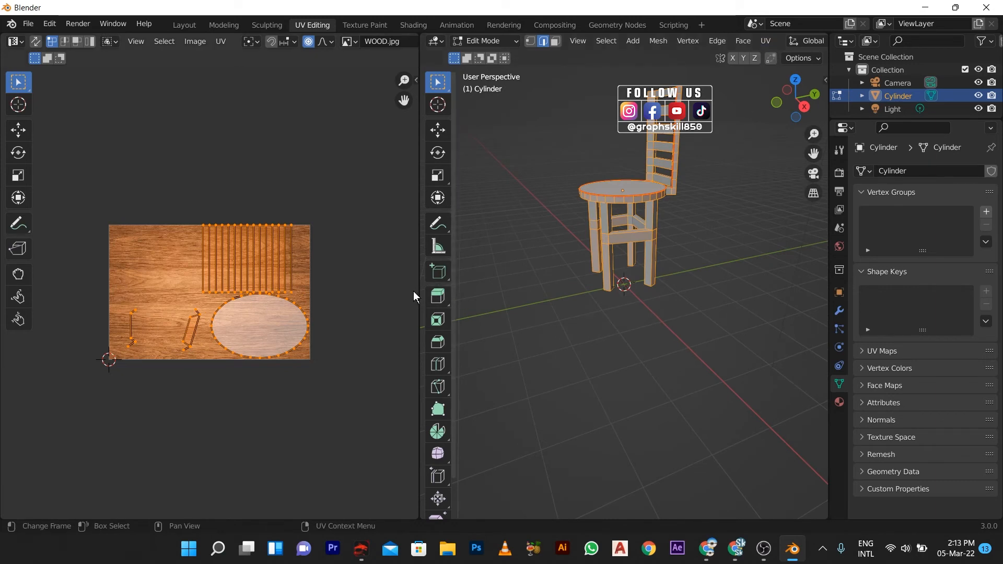
left_click_drag(452, 283, 228, 307)
middle_click_drag(443, 370, 642, 163)
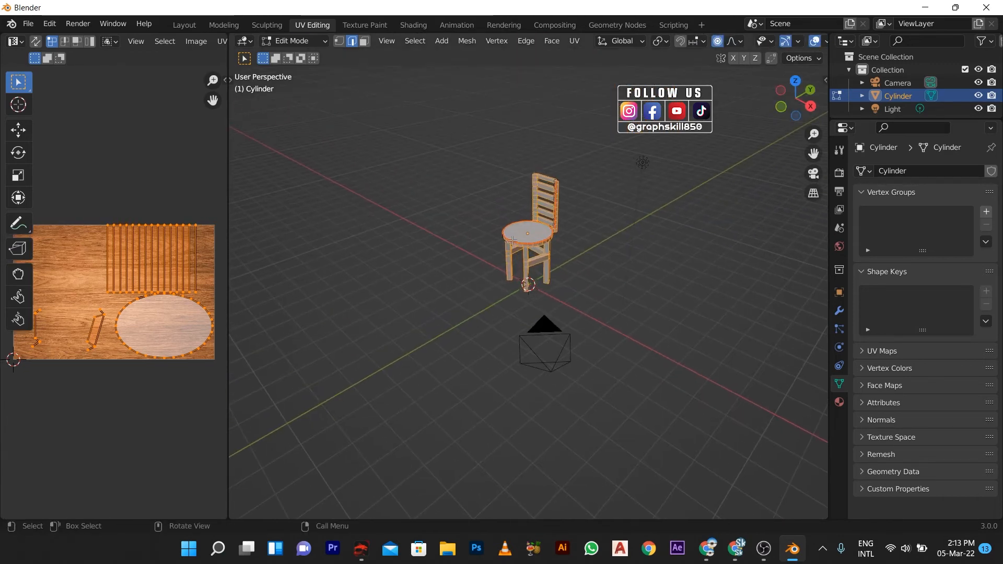
middle_click_drag(450, 270, 366, 251)
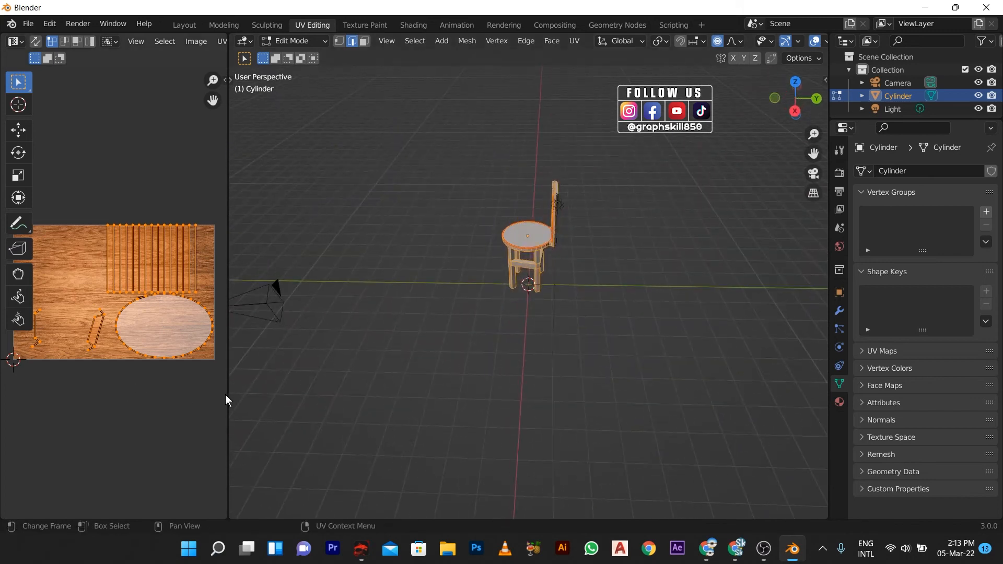
left_click_drag(229, 397, 124, 360)
left_click(751, 41)
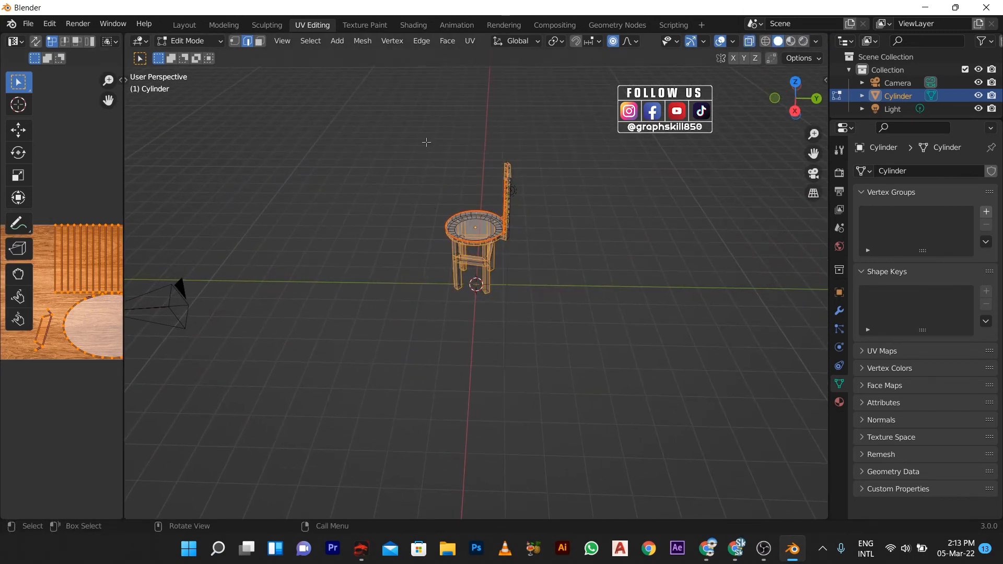
left_click_drag(427, 131, 610, 360)
Unwrap the selected chair mesh along its marked seams.
middle_click_drag(358, 350, 474, 329)
scroll(474, 329, "up", 4)
scroll(474, 329, "down", 3)
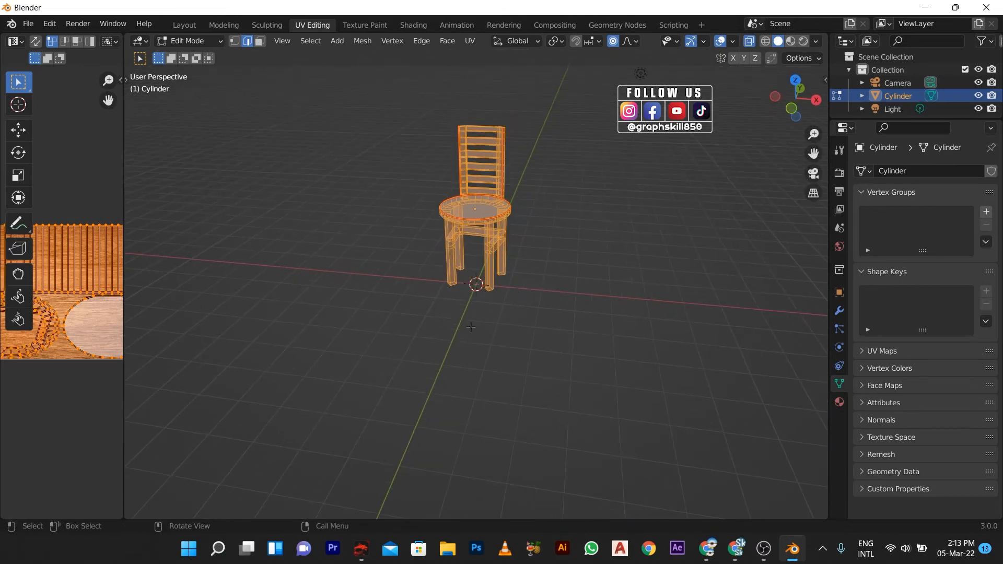
key("u")
left_click(444, 327)
scroll(145, 396, "down", 4)
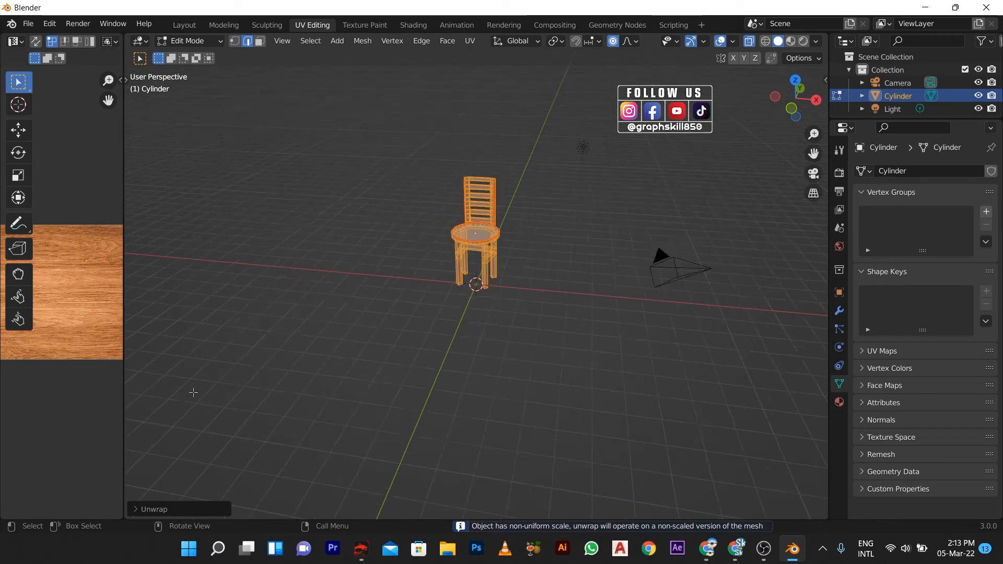
Enlarge the UV editor, box-select the chair and remap its UVs with Project from View.
left_click_drag(122, 387, 396, 383)
key("shift+b")
left_click_drag(568, 192, 645, 319)
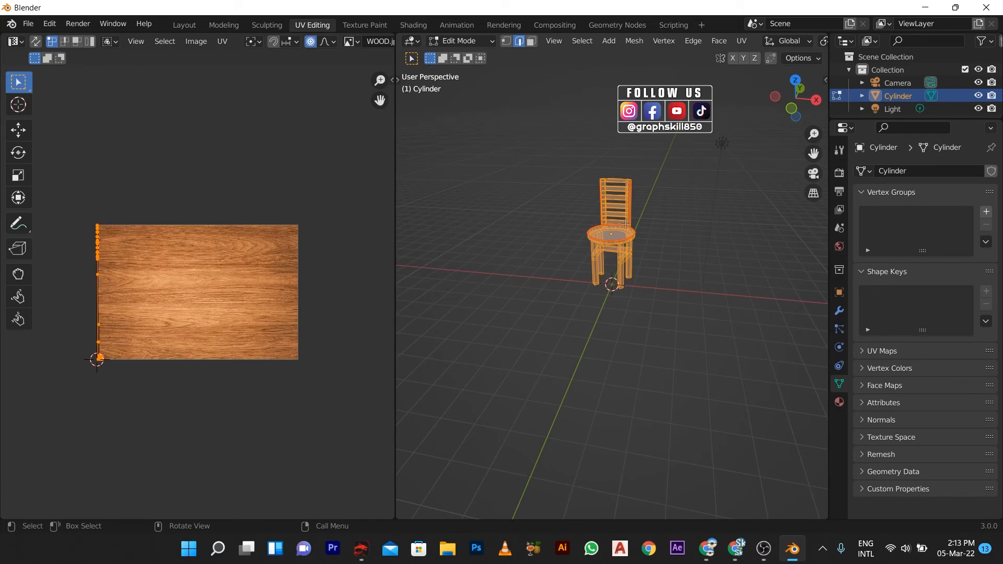
key("u")
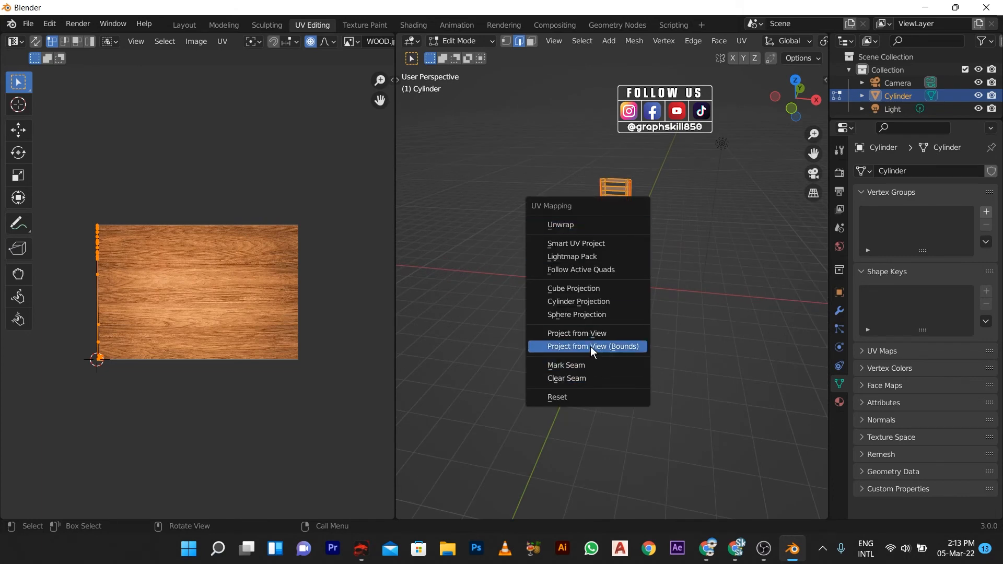
left_click(586, 333)
scroll(180, 268, "up", 2)
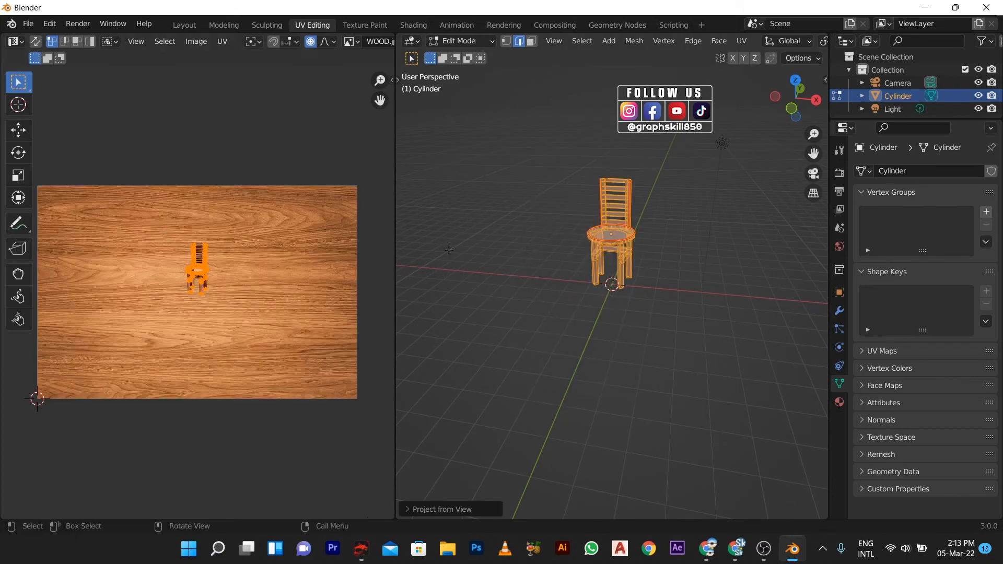
Deselect the chair mesh and view its wood texture up close in Rendered shading.
scroll(612, 172, "up", 4)
middle_click_drag(605, 229, 588, 327)
key("z")
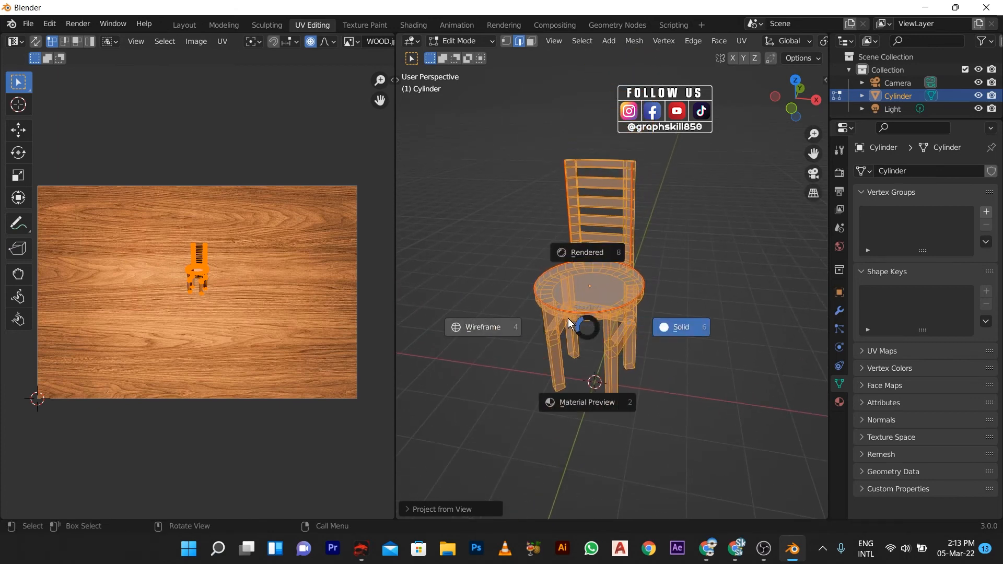
left_click(580, 251)
key("alt+a")
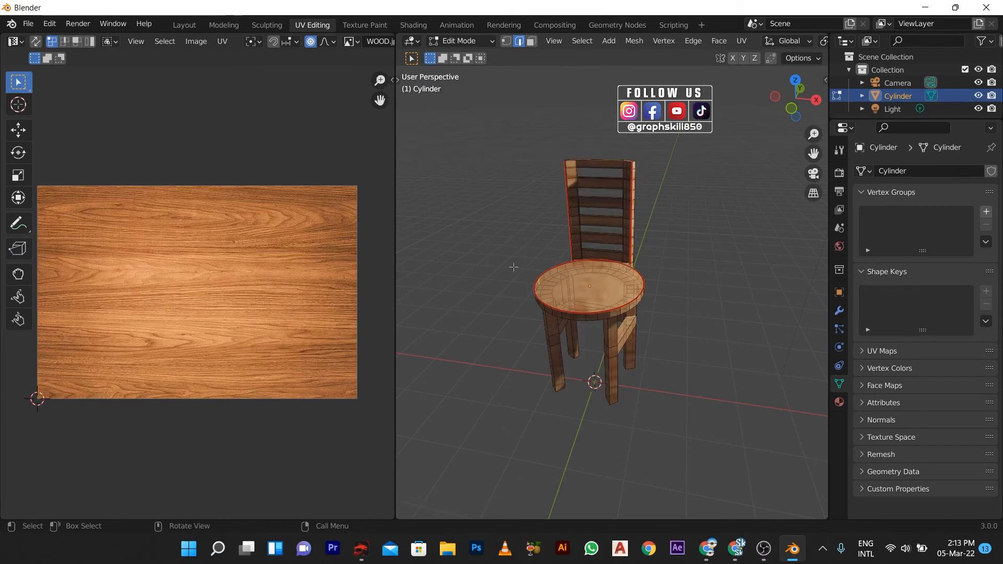
middle_click_drag(559, 295, 507, 303)
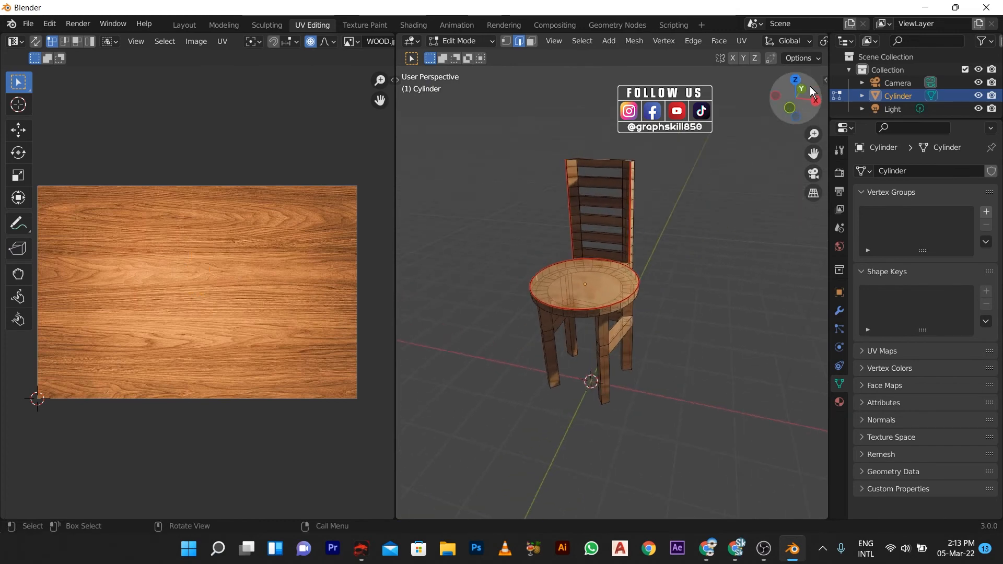
Switch the viewport to Material Preview shading and check the textured chair in Object Mode.
key("z")
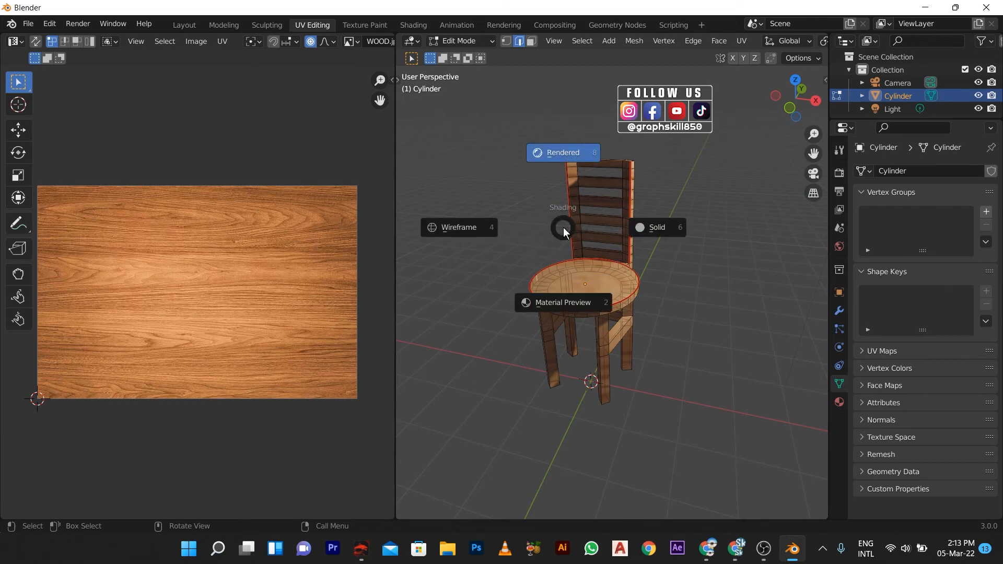
left_click(557, 302)
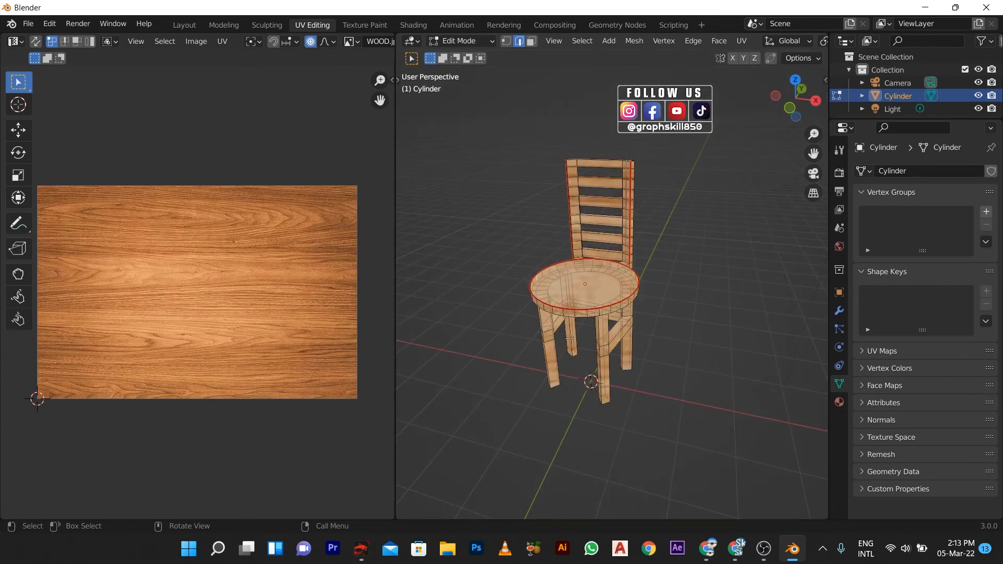
key("Tab")
scroll(625, 309, "down", 1)
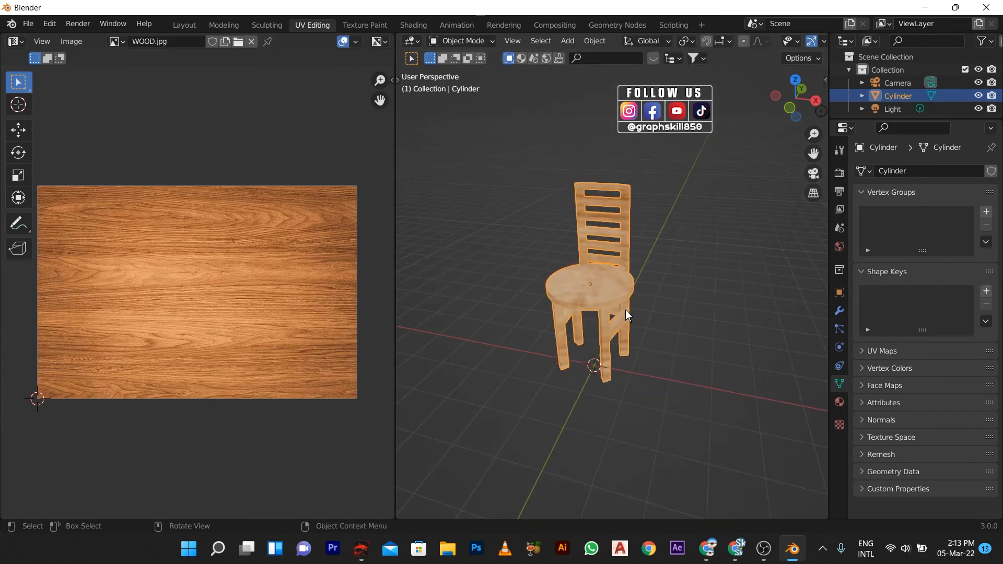
Select the whole chair mesh in Edit Mode and scale up its UVs until the backrest extends slightly past the wood image's upper edge.
key("Tab")
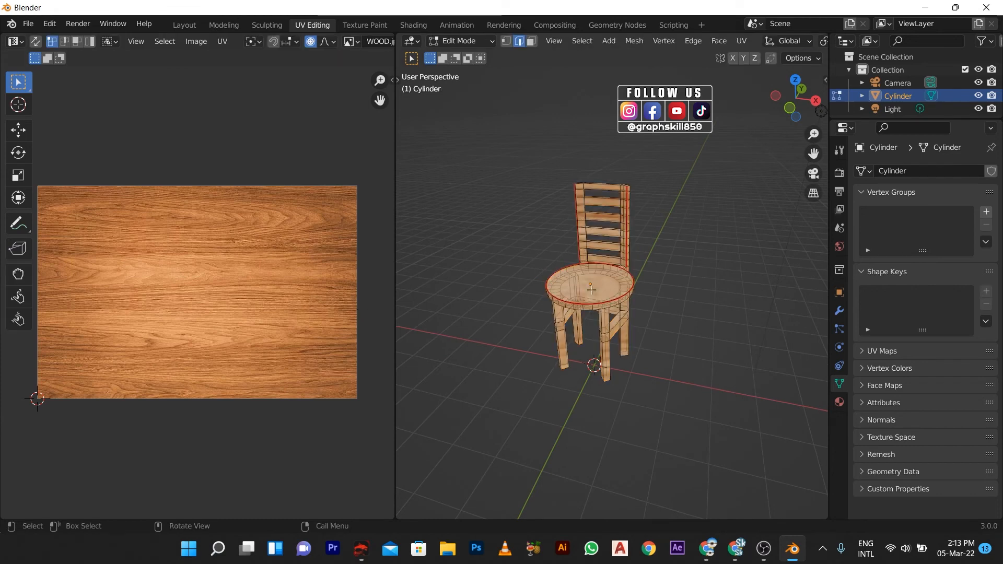
scroll(592, 290, "down", 2)
key("a")
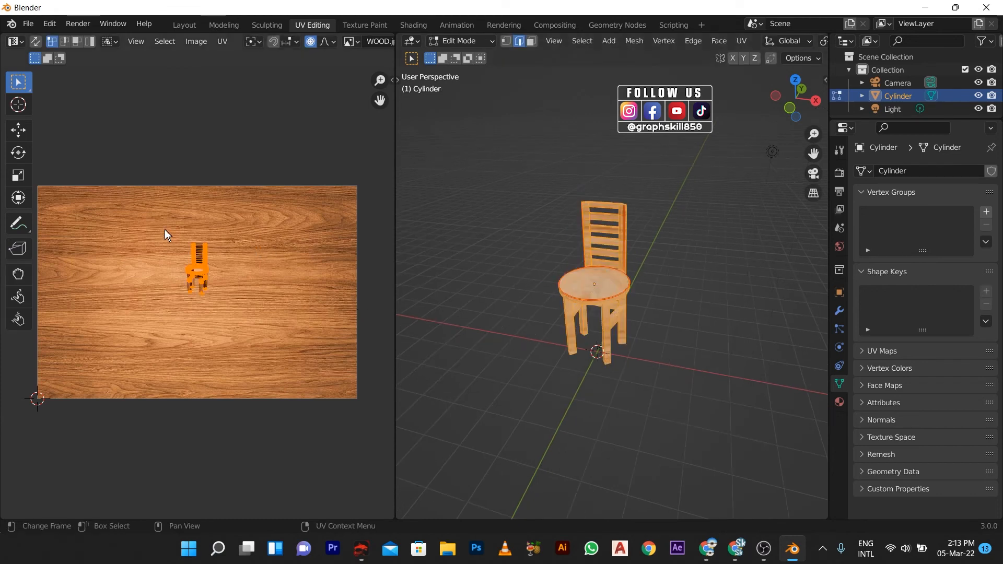
scroll(232, 247, "up", 1)
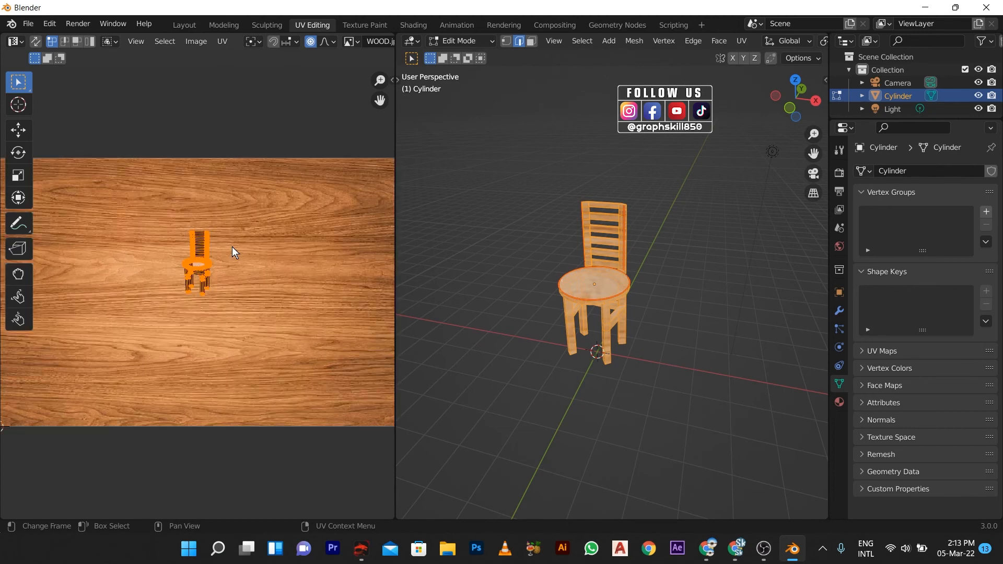
key("s")
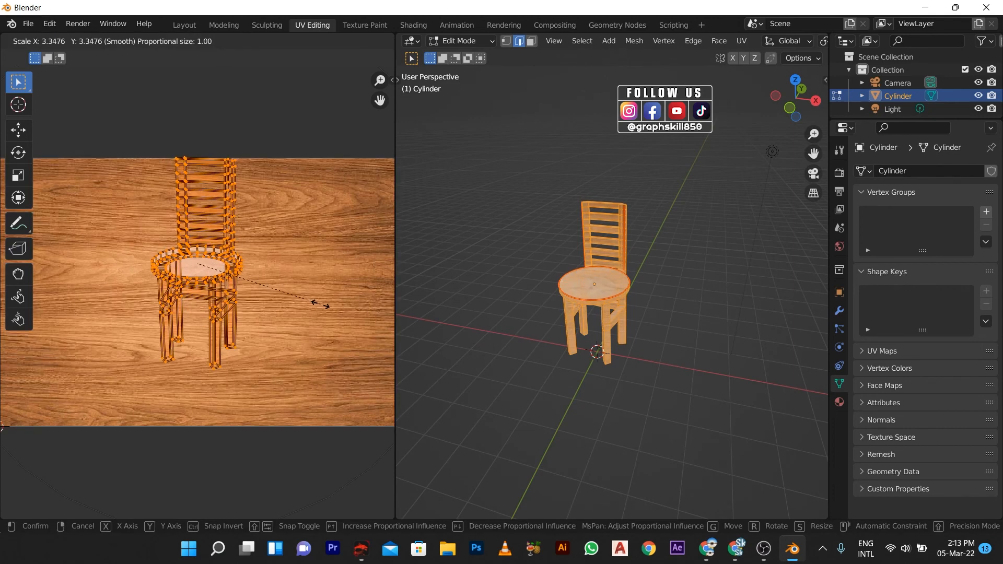
left_click(342, 340)
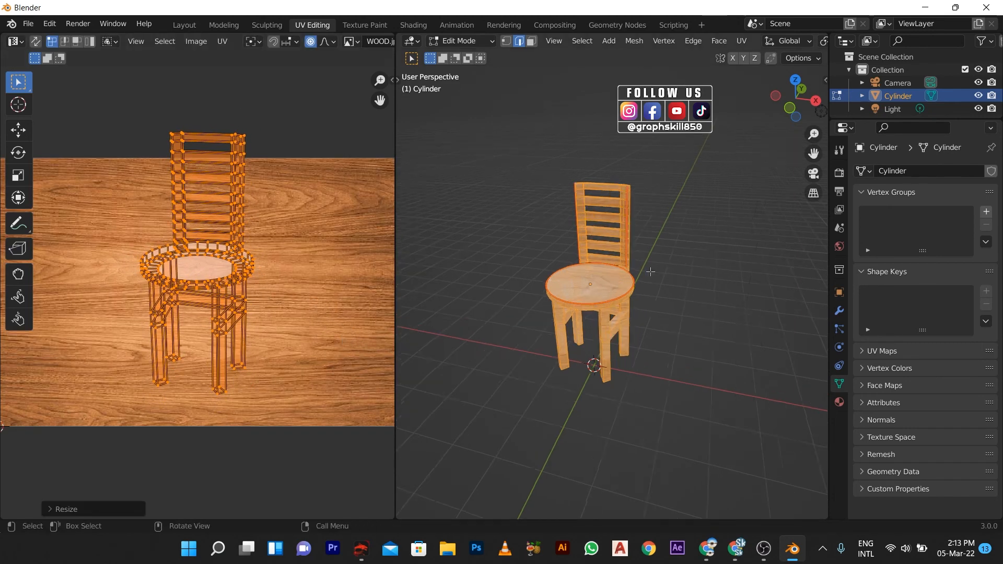
Return the chair to Object Mode and inspect the rescaled wood grain from several angles in Rendered shading.
scroll(648, 274, "up", 4)
key("Tab")
scroll(645, 290, "down", 3)
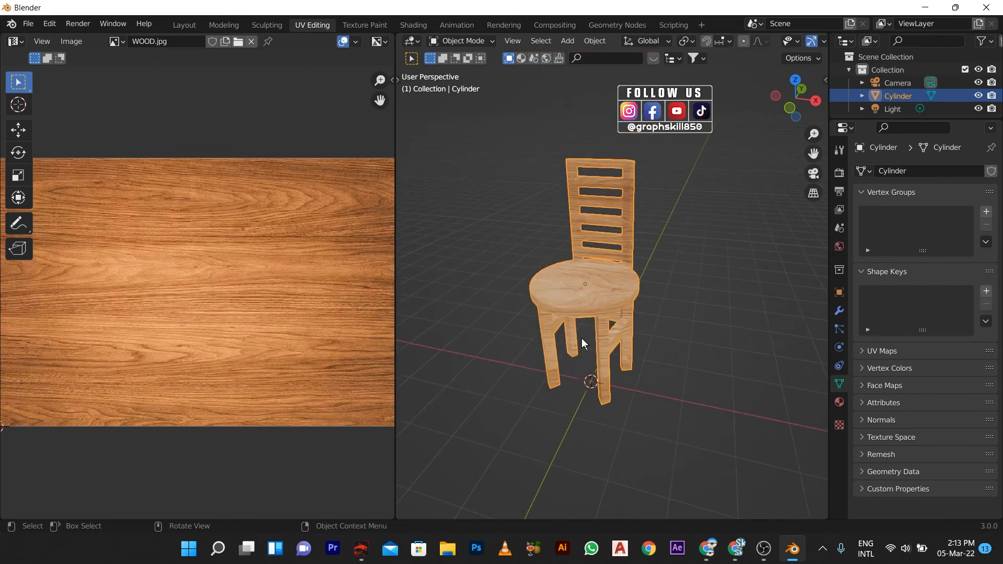
middle_click_drag(582, 337, 631, 280)
key("z")
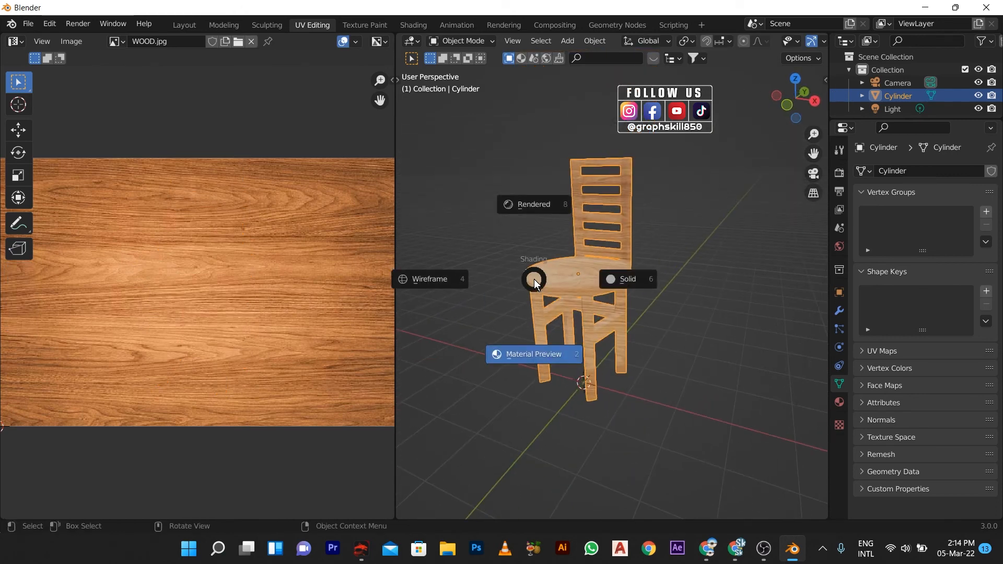
left_click(535, 205)
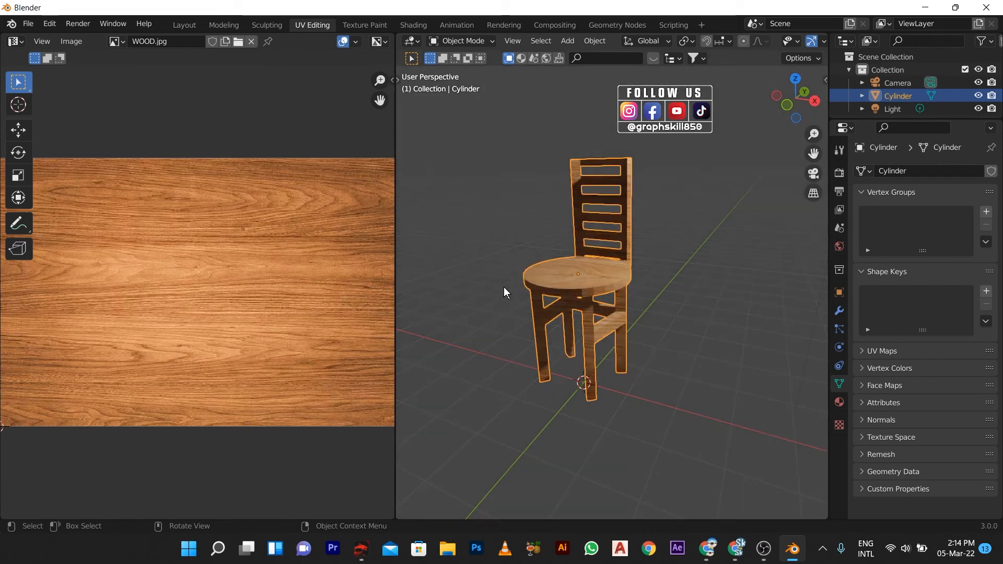
mouse_move(504, 286)
middle_mouse_down()
mouse_move(608, 286)
mouse_move(522, 281)
mouse_move(472, 309)
mouse_move(531, 316)
mouse_move(452, 311)
mouse_move(525, 276)
mouse_move(674, 269)
middle_mouse_up()
scroll(531, 315, "down", 3)
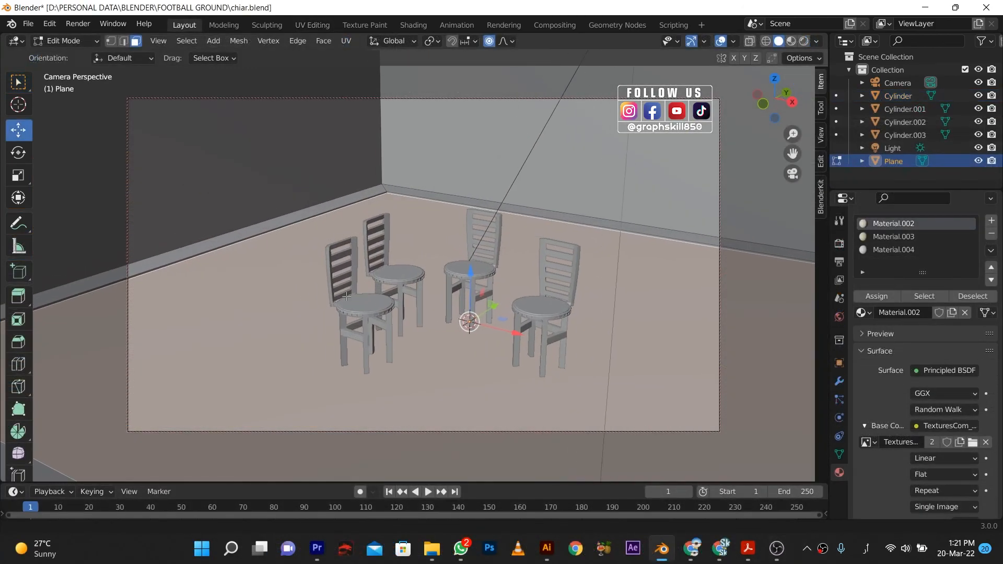
Reframe the camera view on the four chairs and show the room in Rendered shading in Object Mode.
middle_click_drag(311, 287, 326, 301)
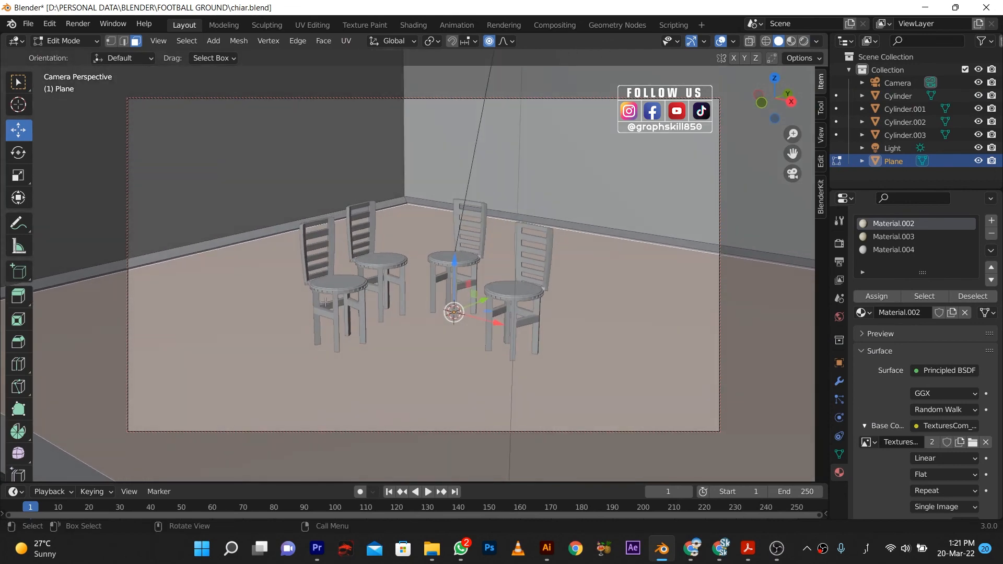
left_click(790, 41)
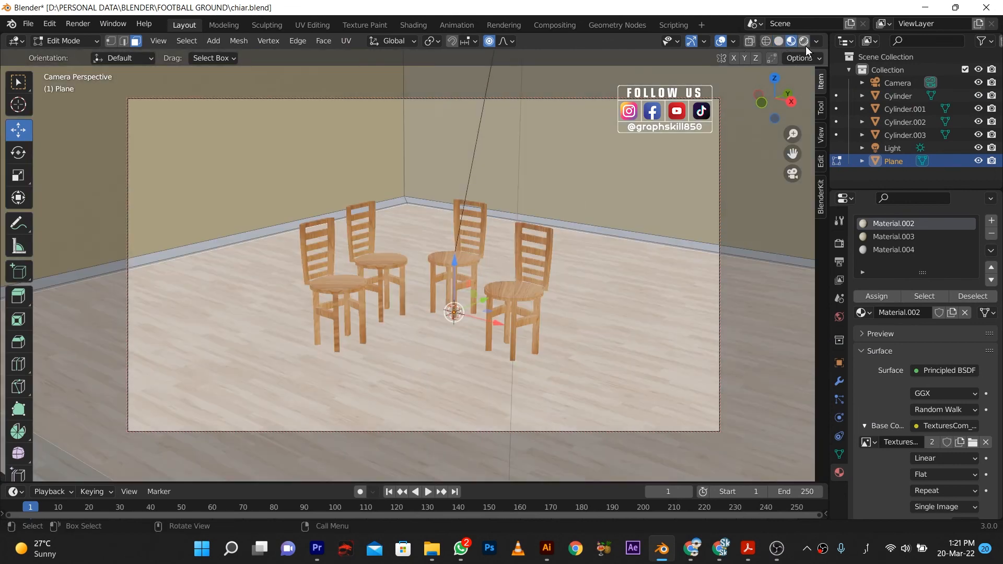
left_click(805, 44)
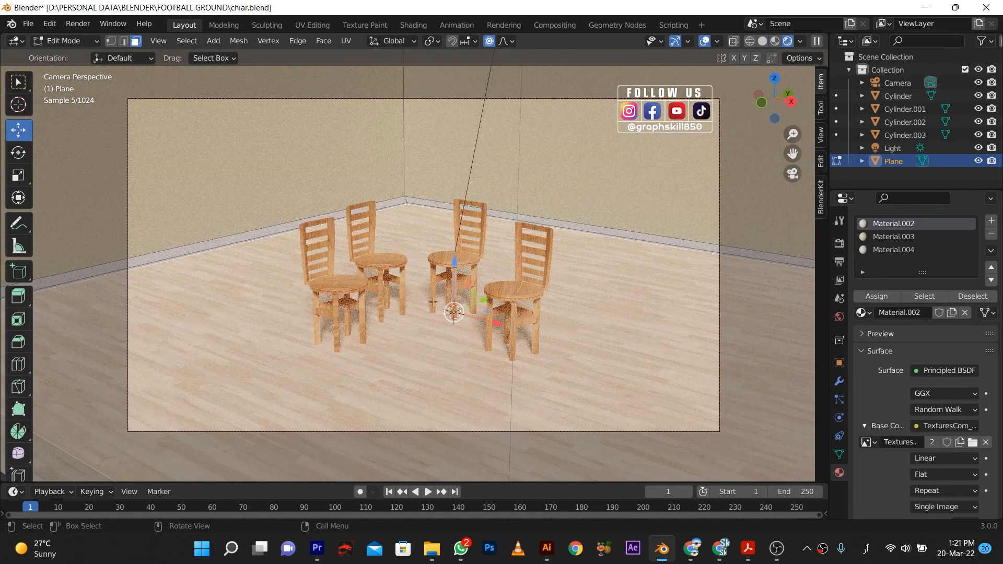
left_click(671, 211)
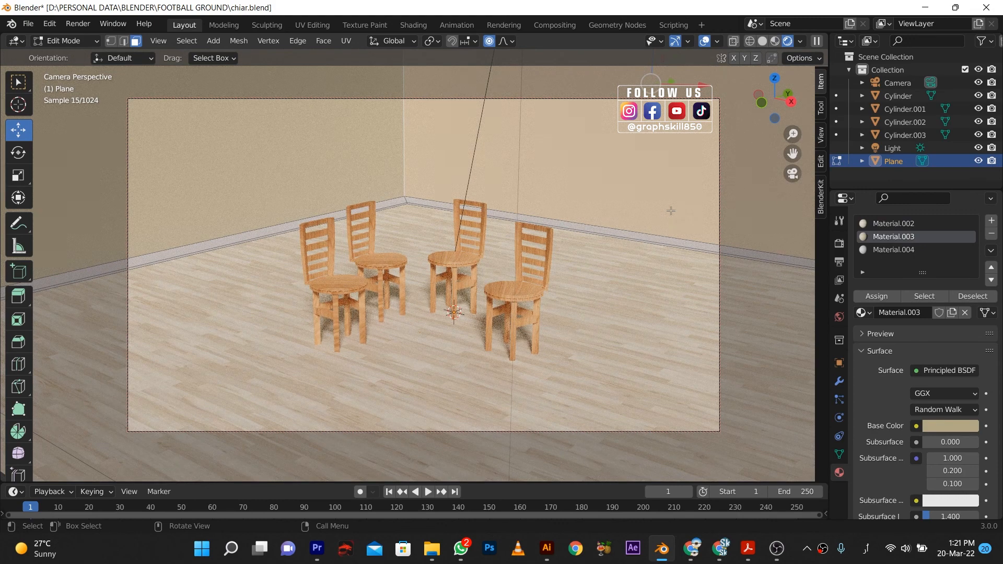
key("Tab")
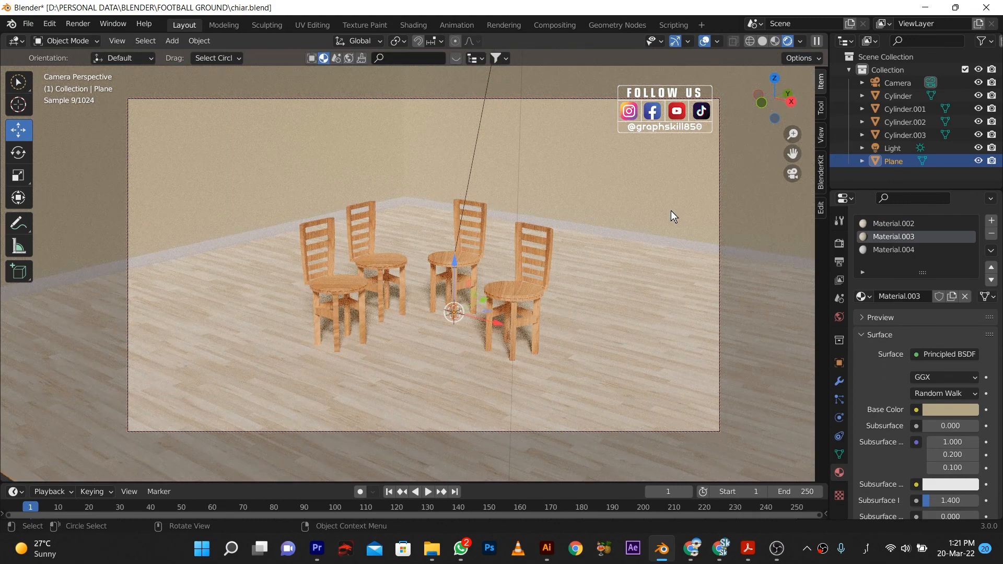